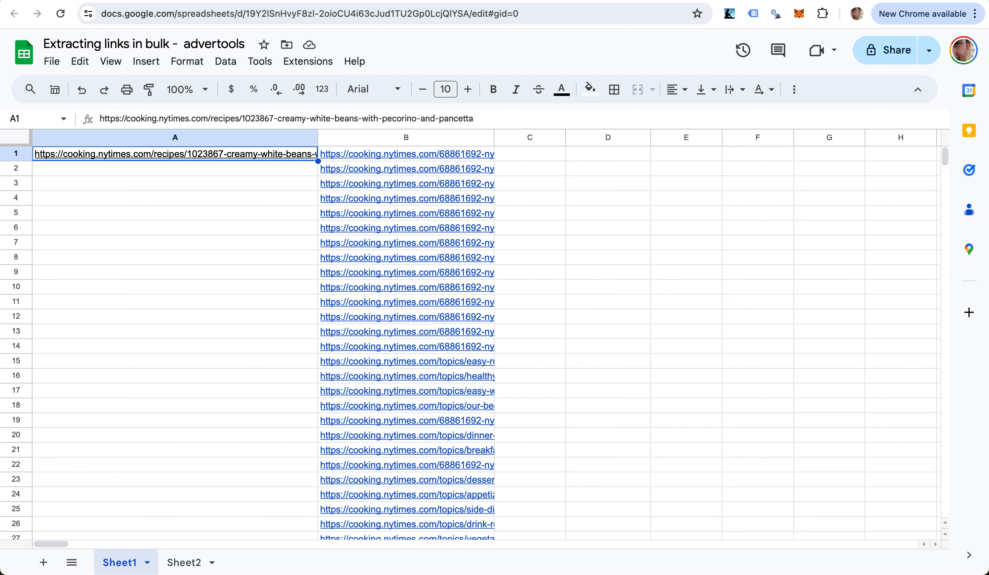
Step: Fill the recipe URL from A1 down column A alongside all the extracted links and check the lower rows
double_click(318, 161)
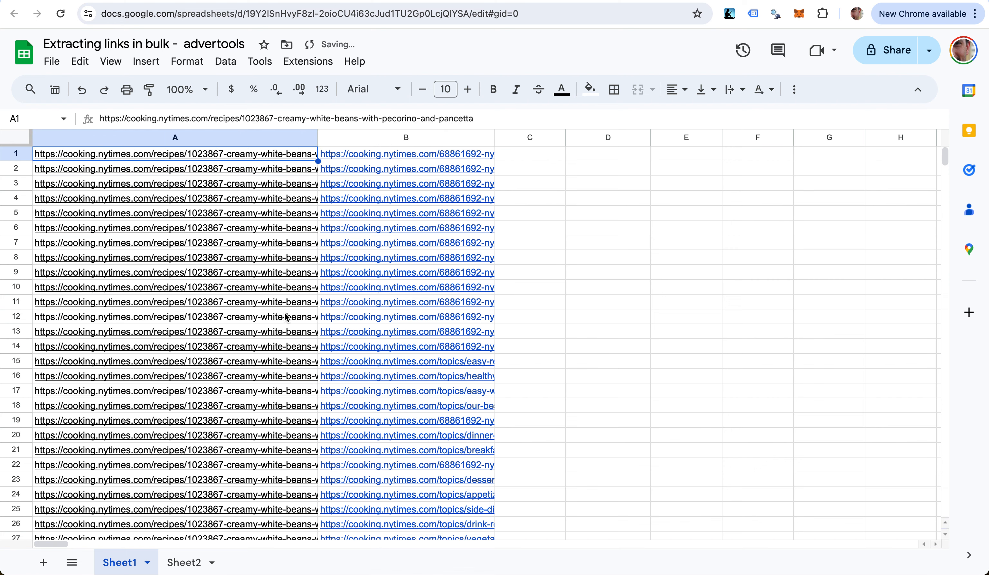
scroll(284, 313, down, 20)
scroll(284, 313, down, 17)
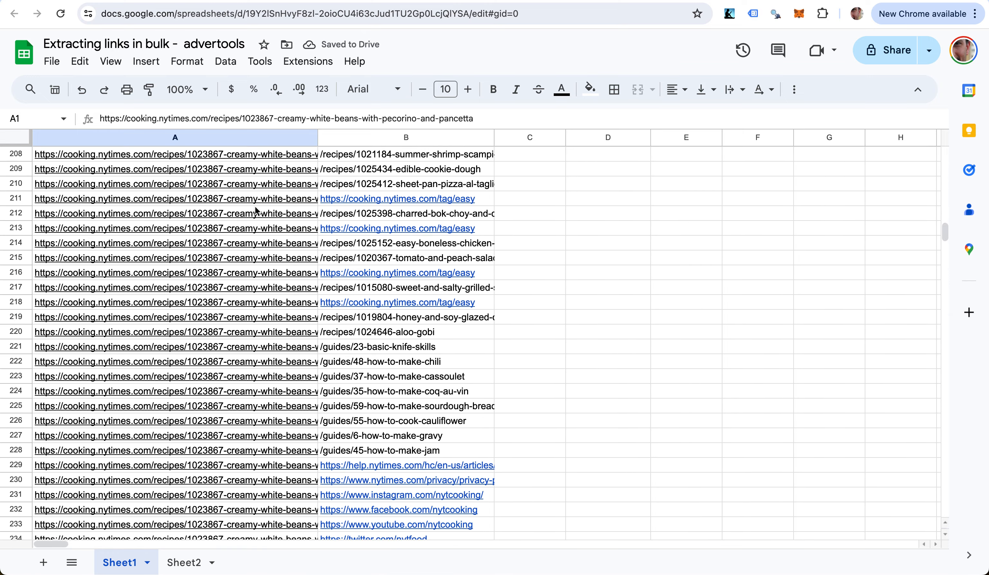
mouse_move(256, 263)
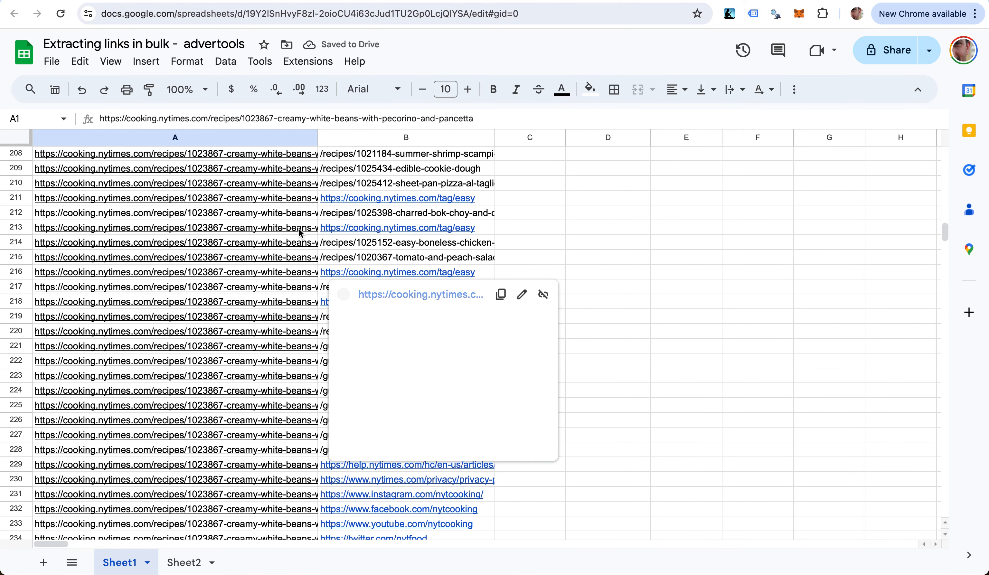
click(277, 245)
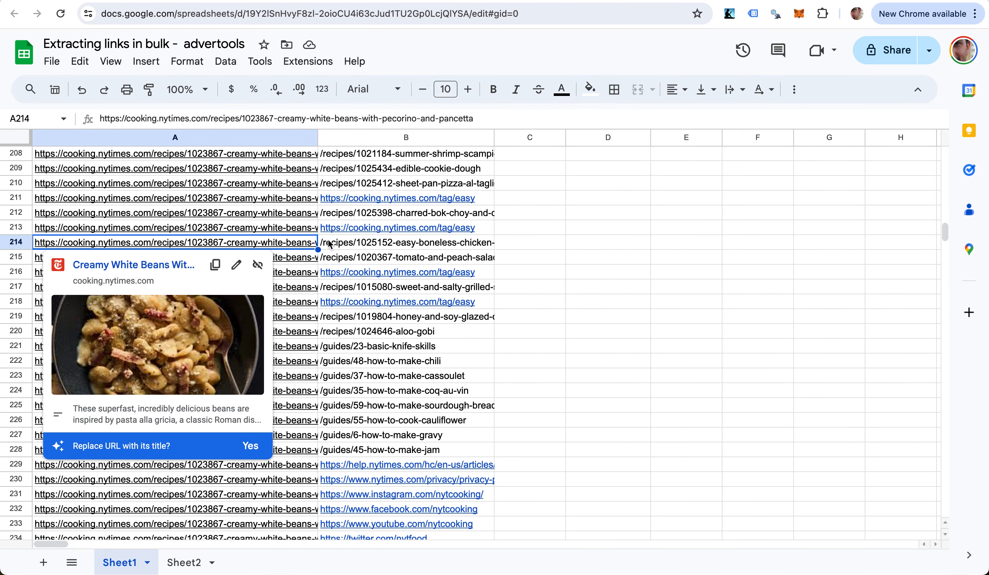
Step: Clear the filled-down URLs from A2:A256, keeping only the recipe URL in A1
key(super+Up)
key(Down)
key(shift+super+Down)
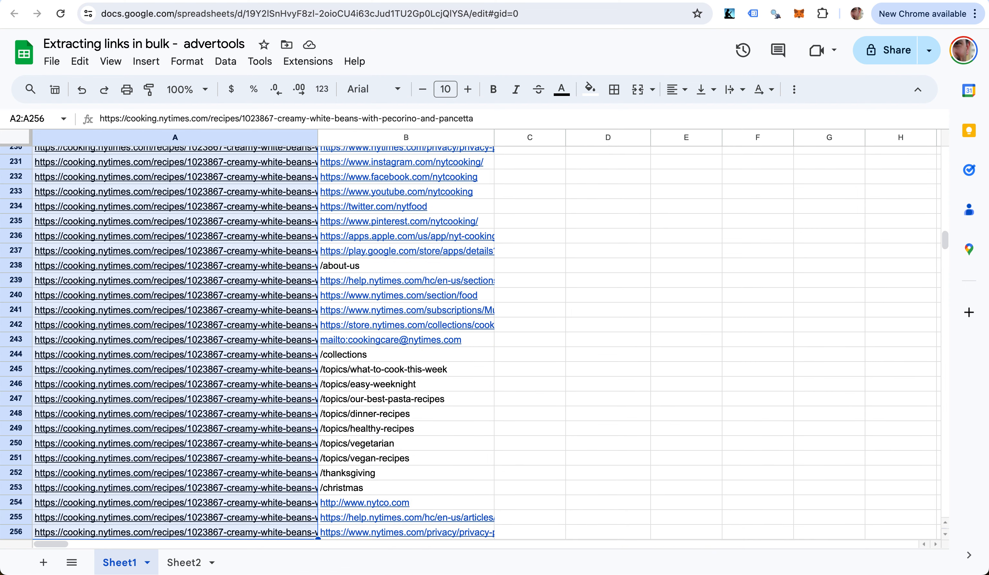
key(BackSpace)
key(super+Up)
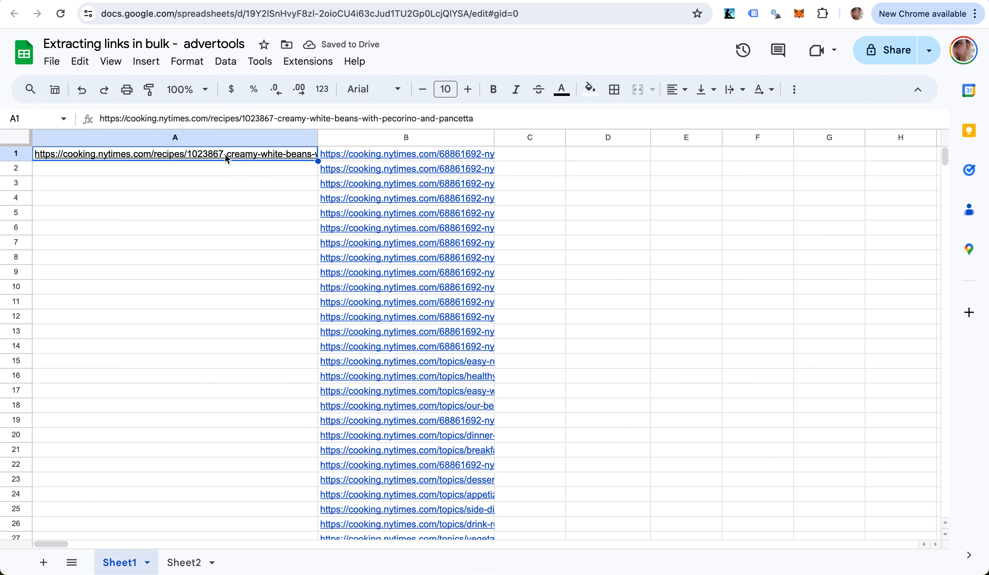
click(300, 186)
drag(281, 172, 255, 421)
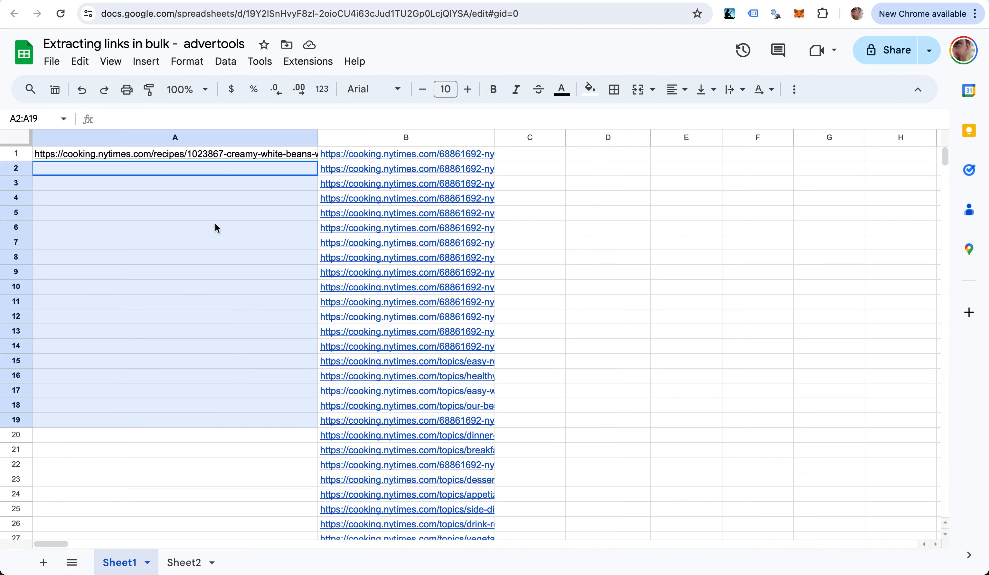
mouse_move(279, 155)
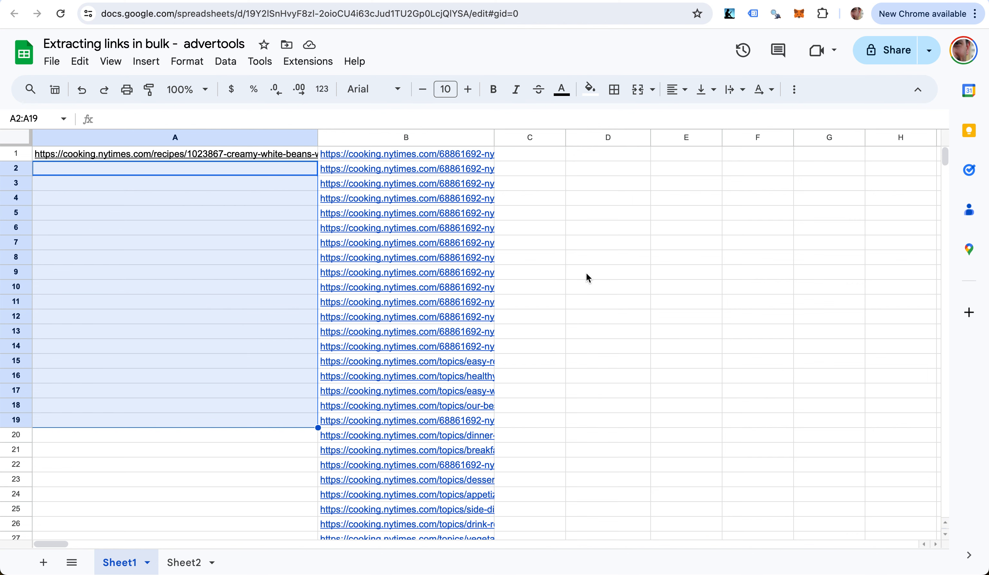
click(531, 213)
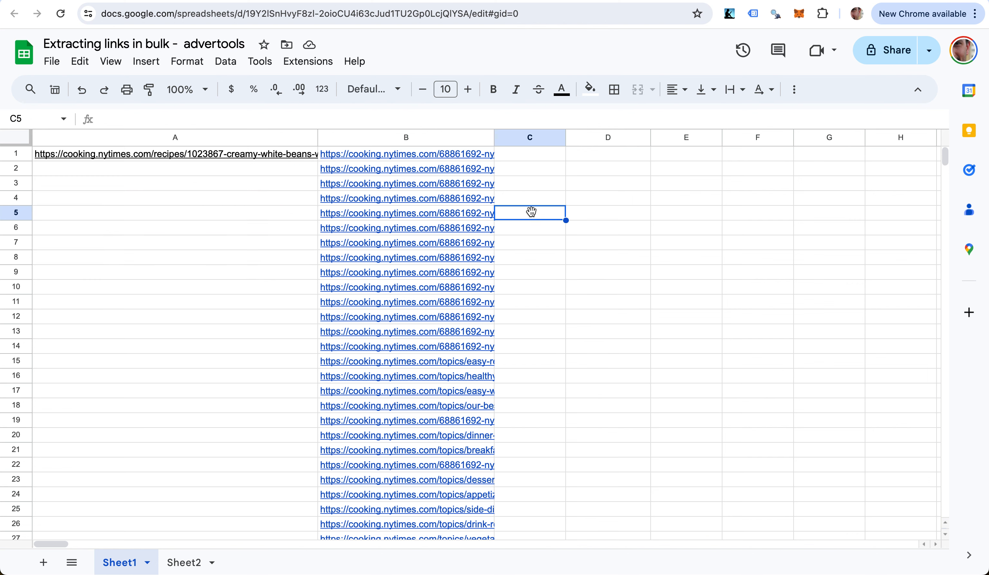
key(super+Up)
key(Left)
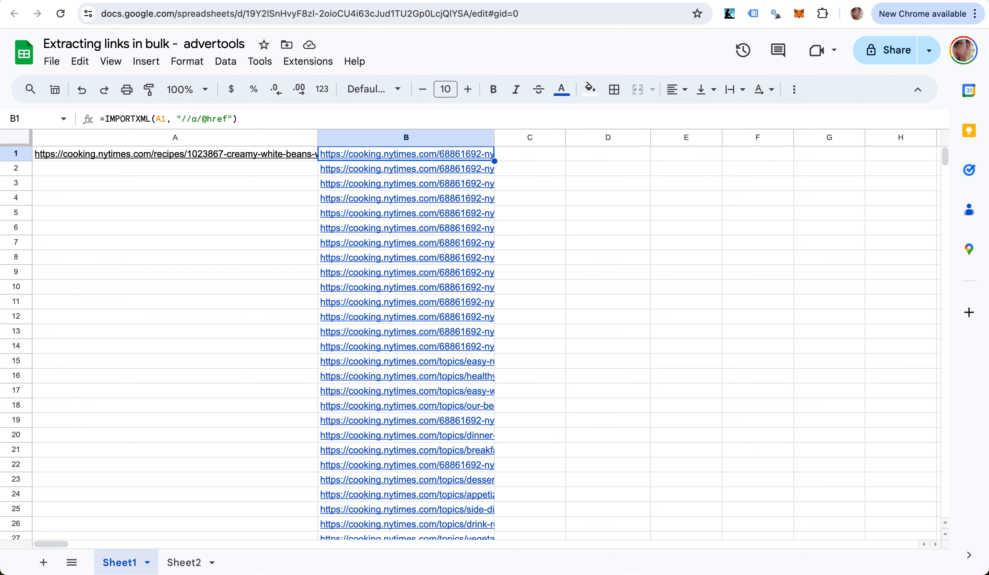
click(300, 112)
text())
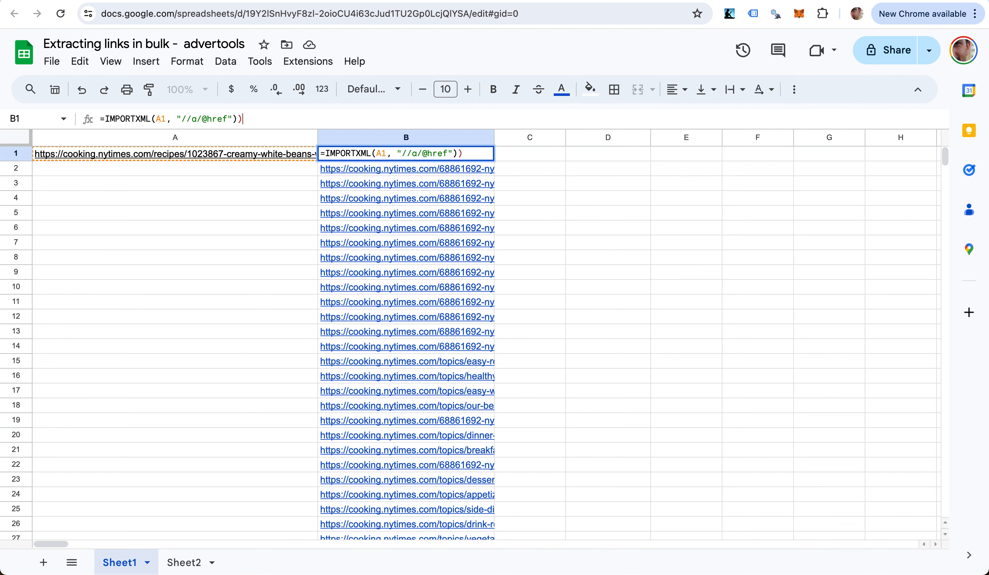
key(Caps_Lock)
text(TOROW()
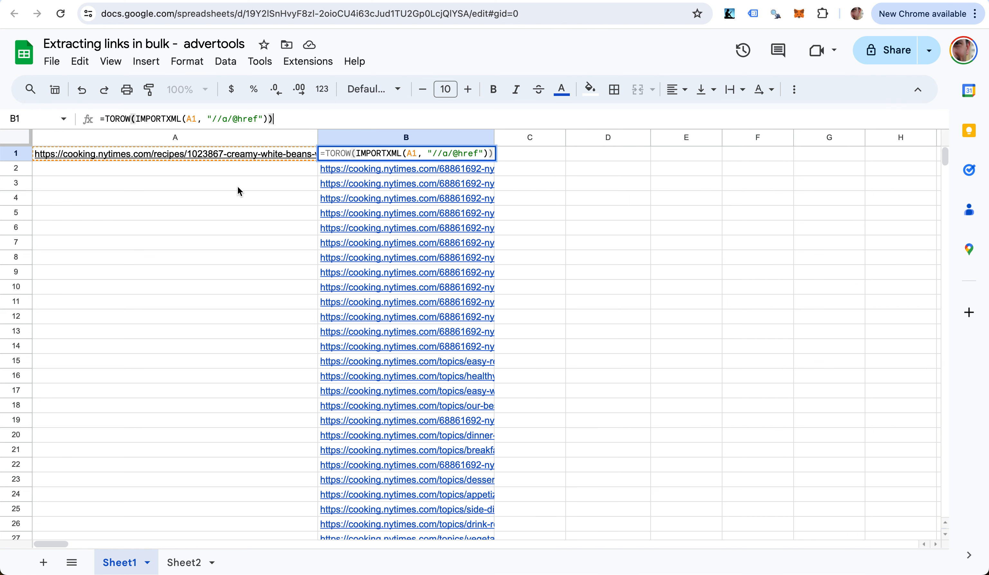
key(Return)
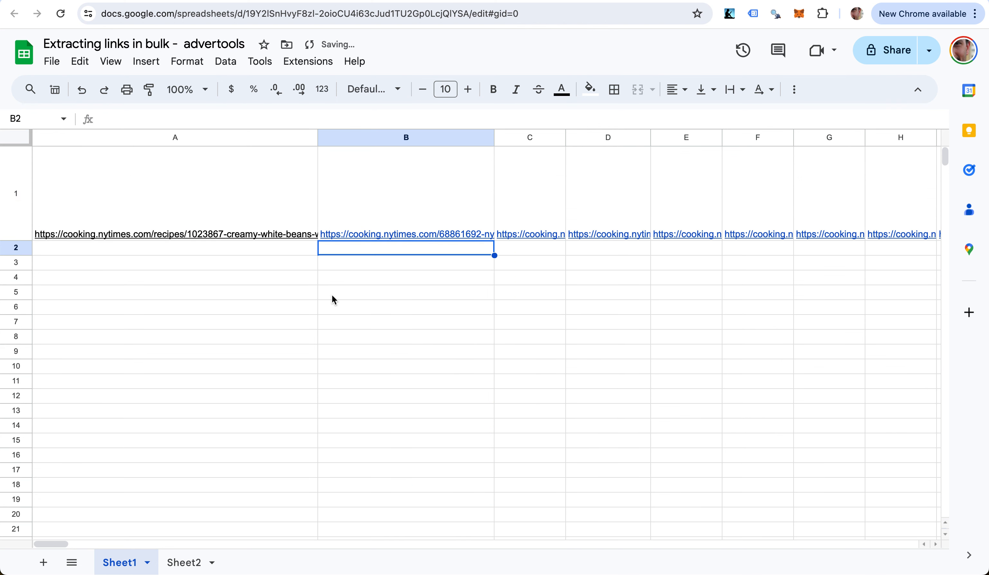
Step: Look through the extracted links across row 1 and return to cell A1
key(Up)
key(Right)
key(Right)
key(Right)
key(Right)
key(Right)
key(Right)
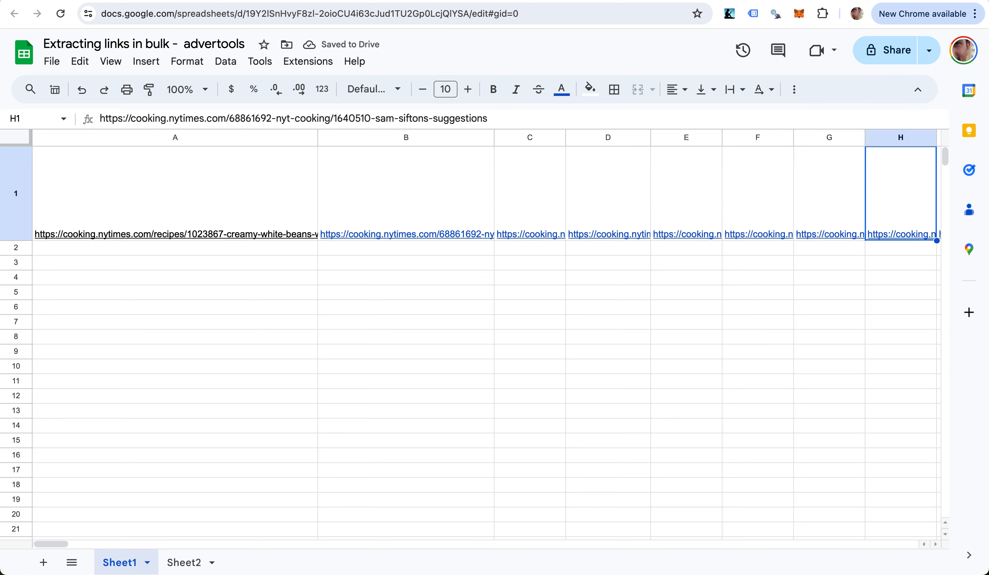
key(Right)
key(Right)
key(Right)
key(Right)
key(Right)
key(Right)
key(Home)
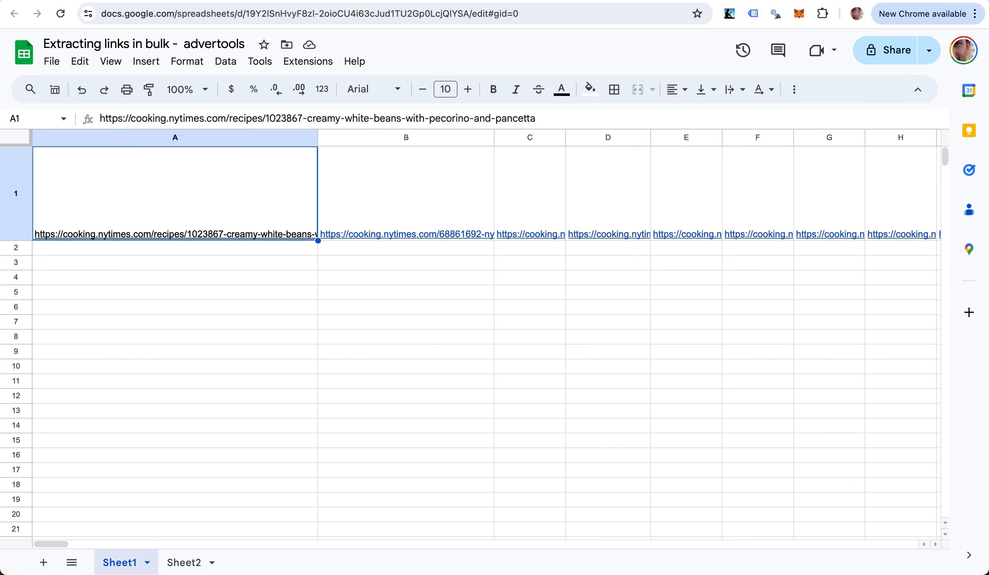
Step: Copy the roasted-broccoli-rabe-and-white-beans-with-burrata recipe URL from the sitemap and paste it into A2 of the spreadsheet
key(ctrl+shift+Tab)
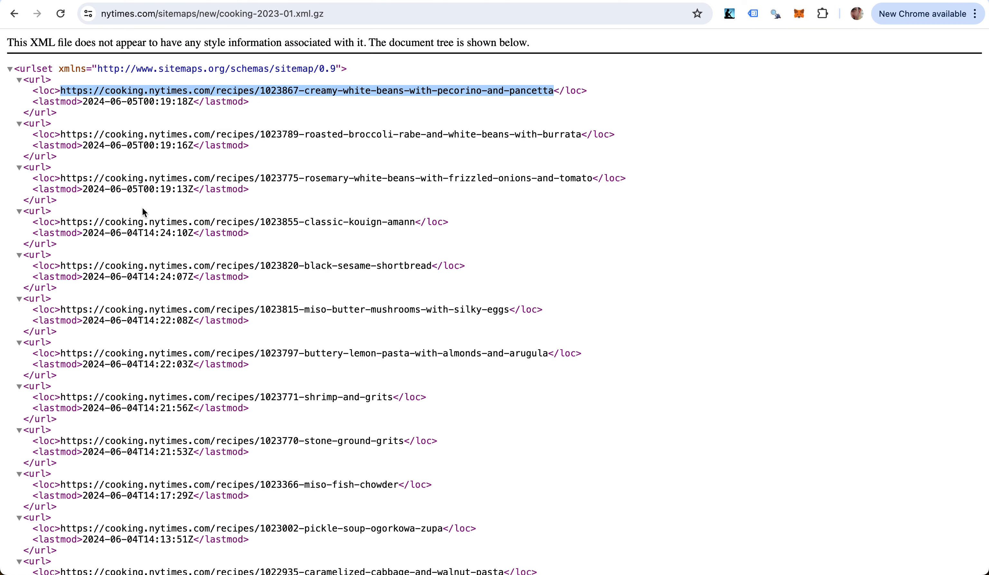
drag(61, 135, 582, 135)
key(ctrl+c)
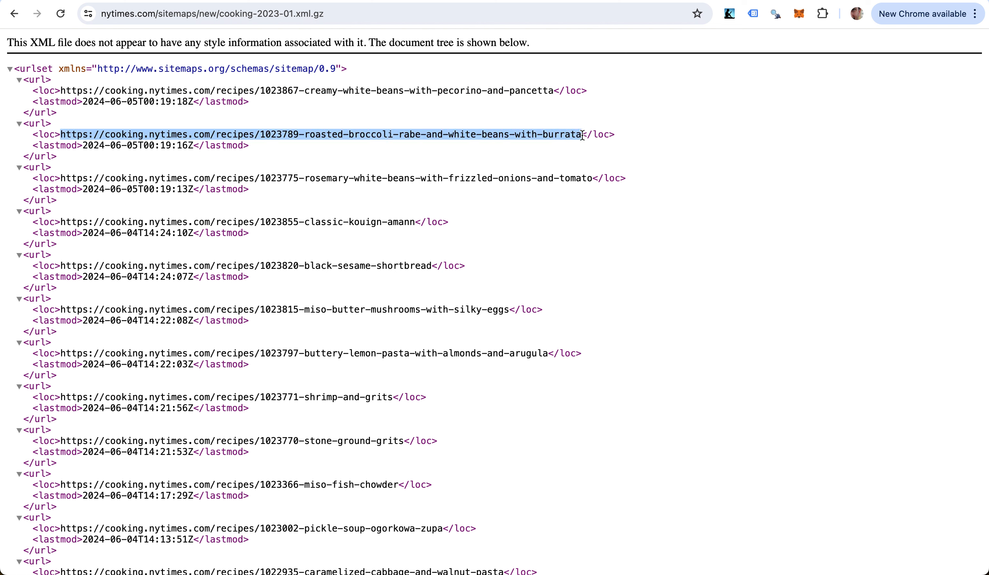
key(ctrl+Tab)
key(Down)
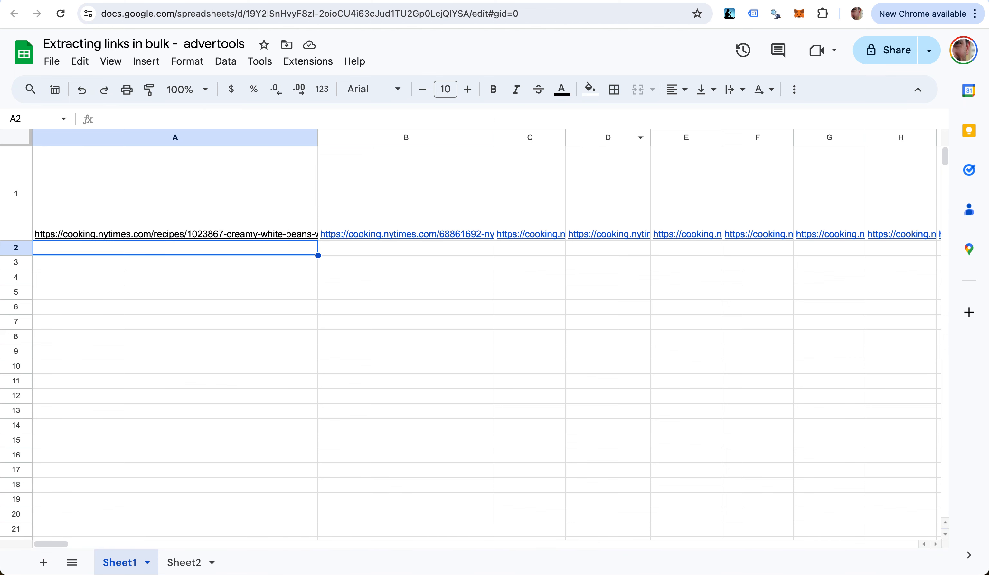
key(ctrl+v)
Step: Copy the TOROW link-extraction formula from B1 into B2
key(Right)
key(Up)
key(ctrl+c)
key(Down)
key(ctrl+v)
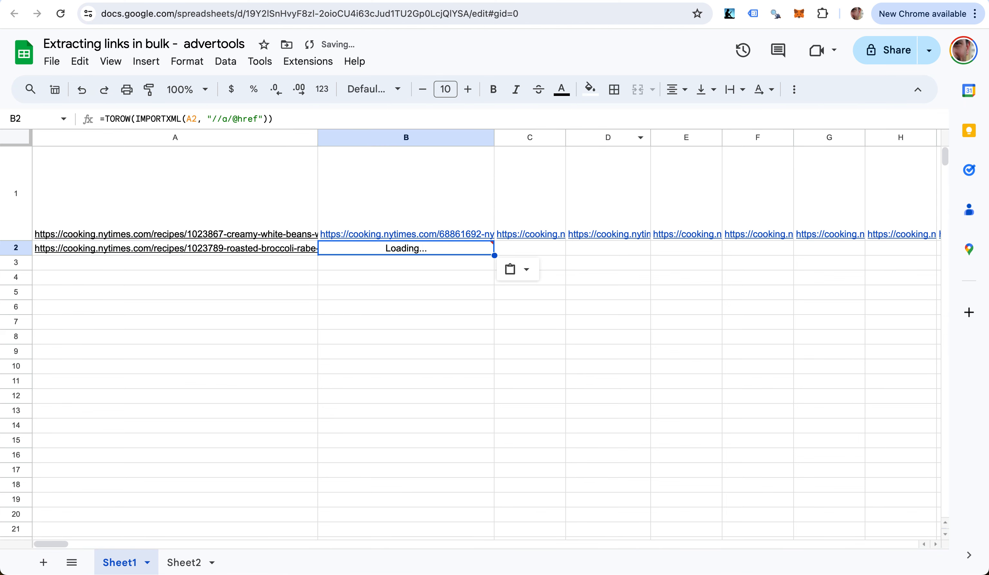
Step: Look through the extracted links across row 2 and return to cell A2
key(Right)
key(Right)
key(Right)
key(Right)
key(Right)
key(Right)
key(Right)
key(Right)
key(Right)
key(Right)
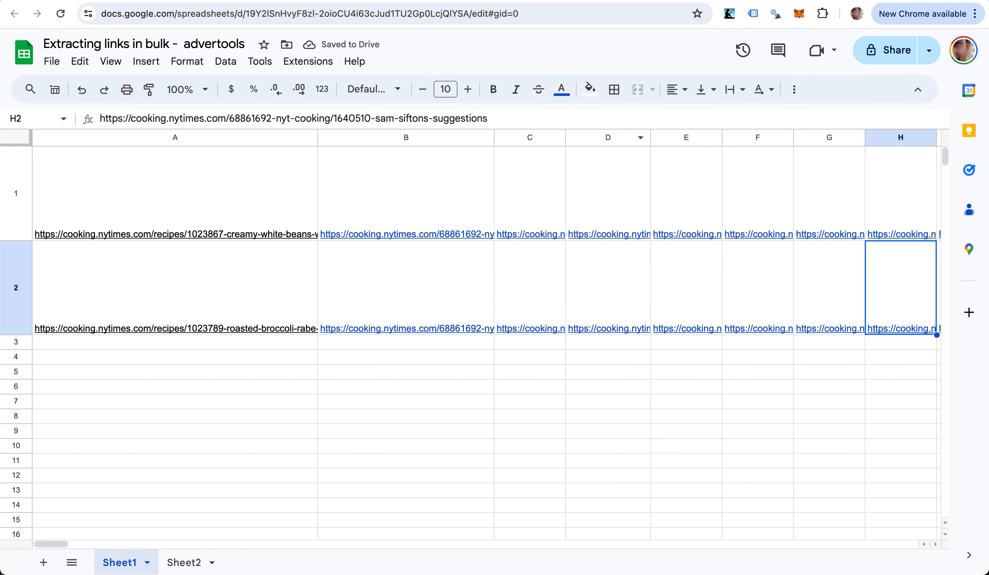
key(Home)
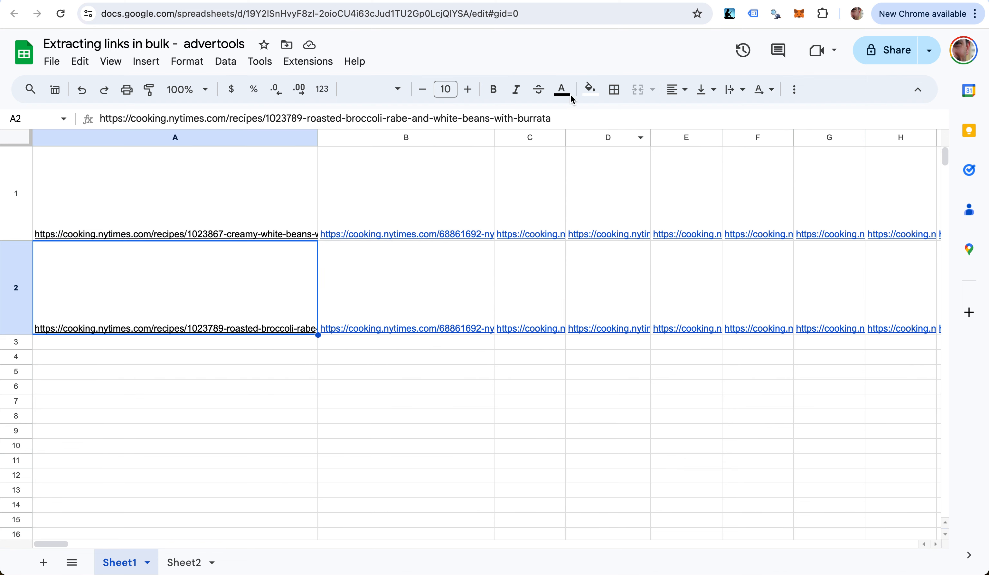
mouse_move(238, 181)
scroll(406, 411, down, 2)
click(415, 428)
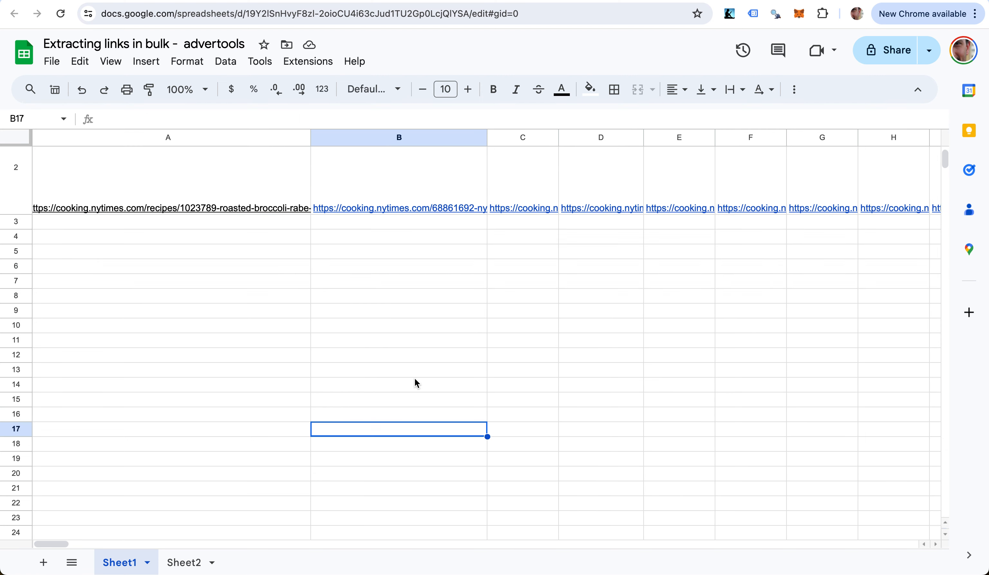
scroll(487, 288, down, 2)
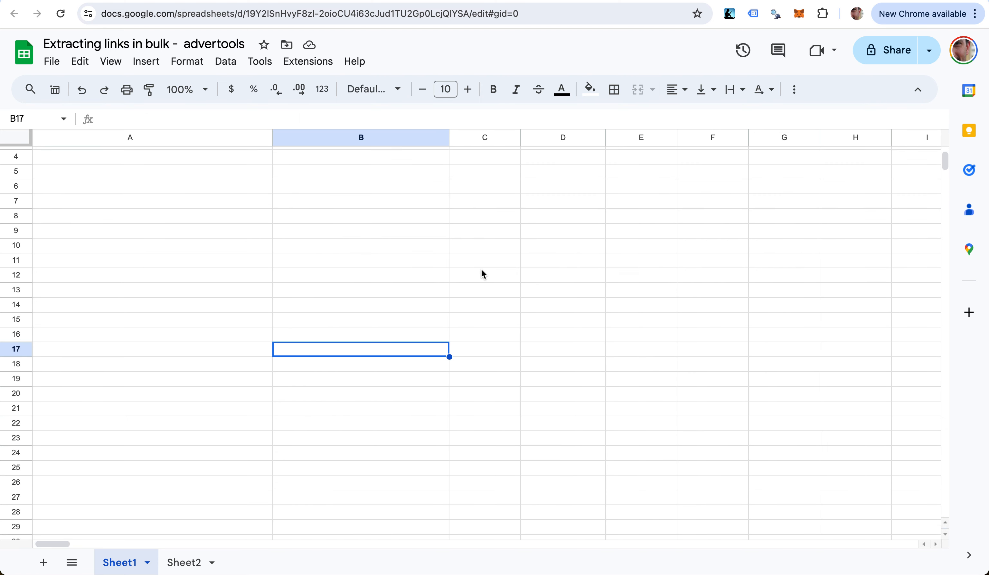
scroll(482, 269, up, 3)
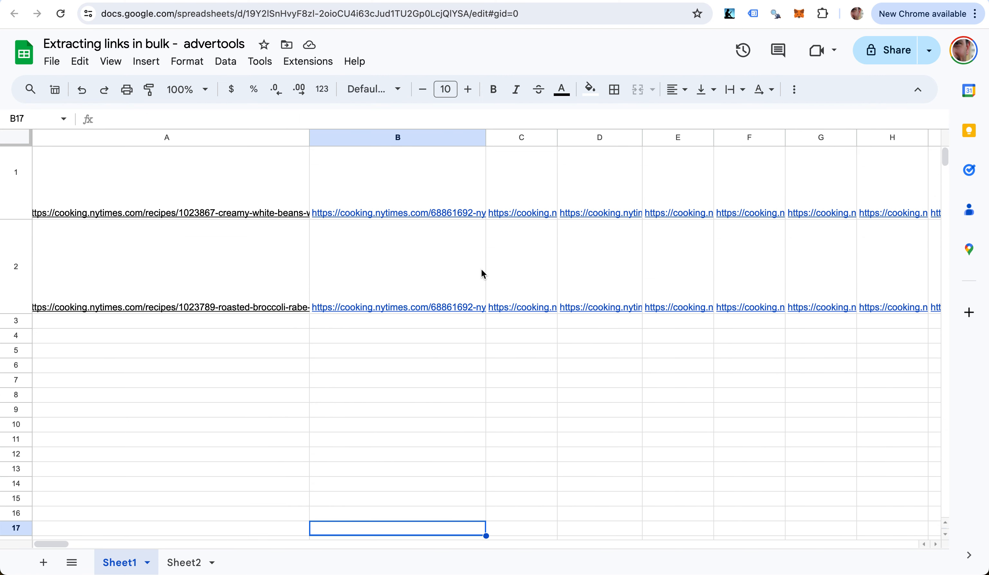
Step: Enter the sample page labels URL_1, URL_2 and URL_3 in cells C7:C9
click(563, 382)
click(513, 384)
text(ur)
key(BackSpace)
key(BackSpace)
text(URL_1)
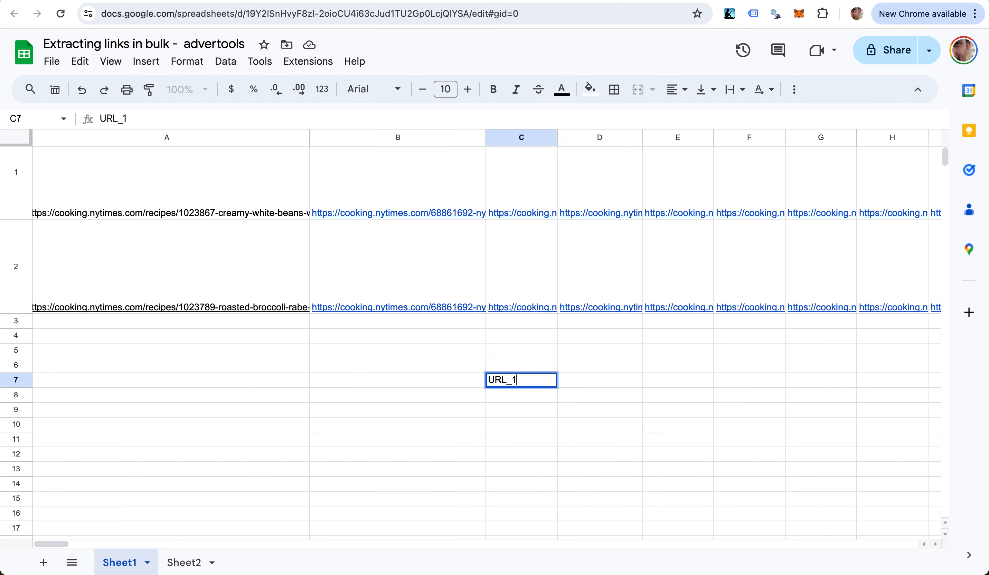
key(Return)
text(URL)
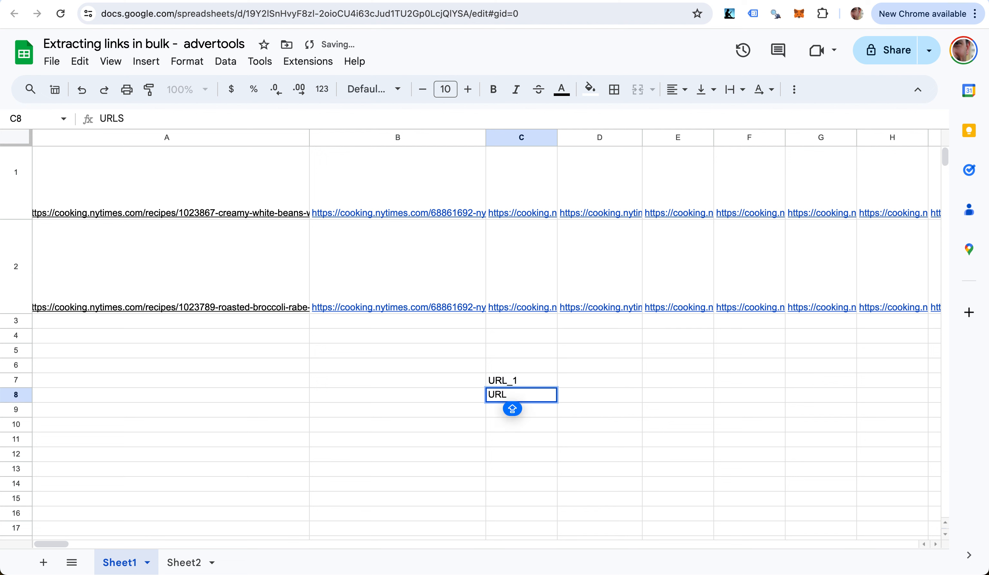
text(_2)
key(Return)
text(URL_)
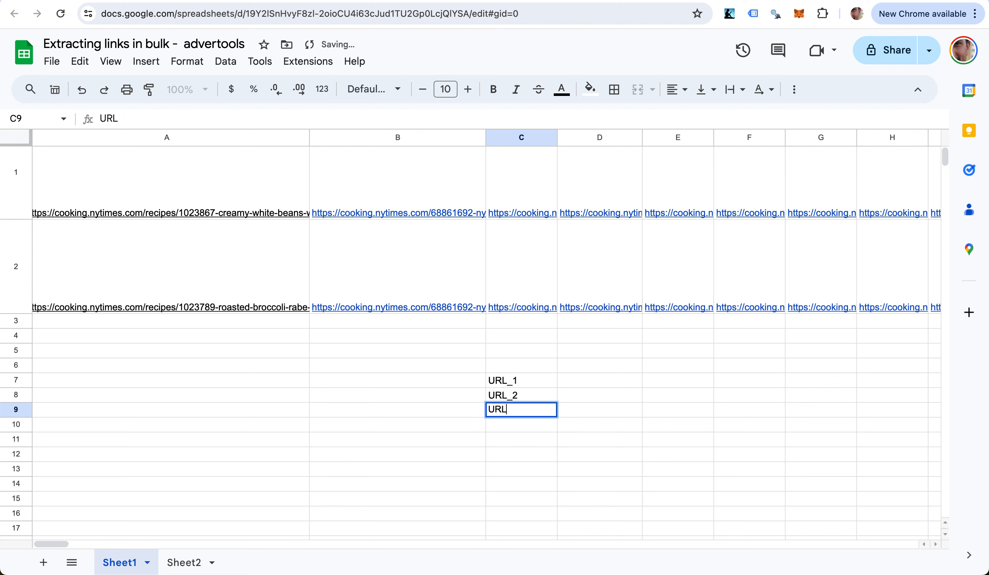
text(3)
key(Tab)
Step: Enter LINK_A in D7 and LINK_B in E7 as the sample links for URL_1
key(Up)
key(Up)
text(LINK_)
key(Tab)
text(LINK_B)
key(Return)
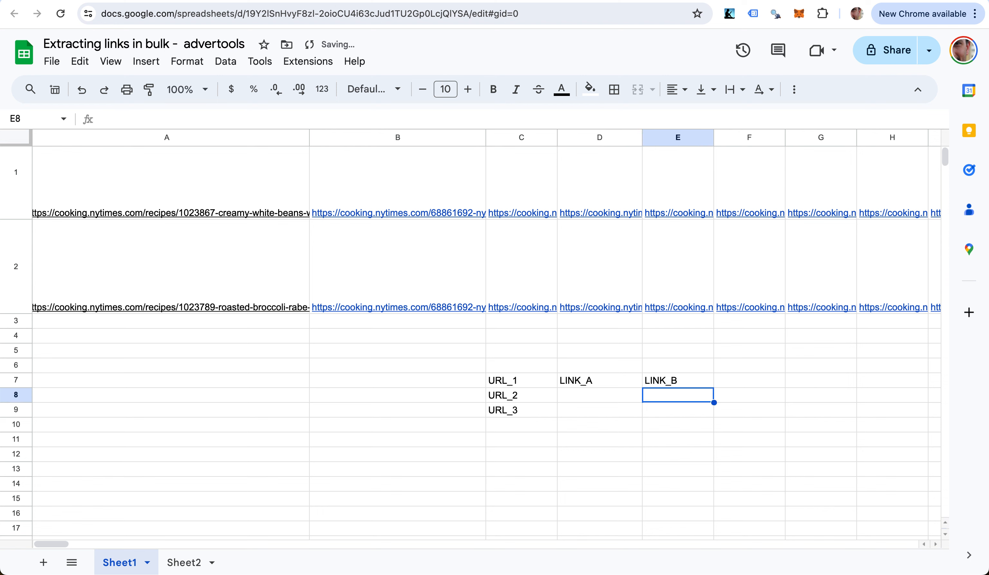
Step: Enter LINK_C in D8 for URL_2, and LINK_D, LINK_E and LINK_F in D9:F9 for URL_3
key(Left)
text(LINK_C)
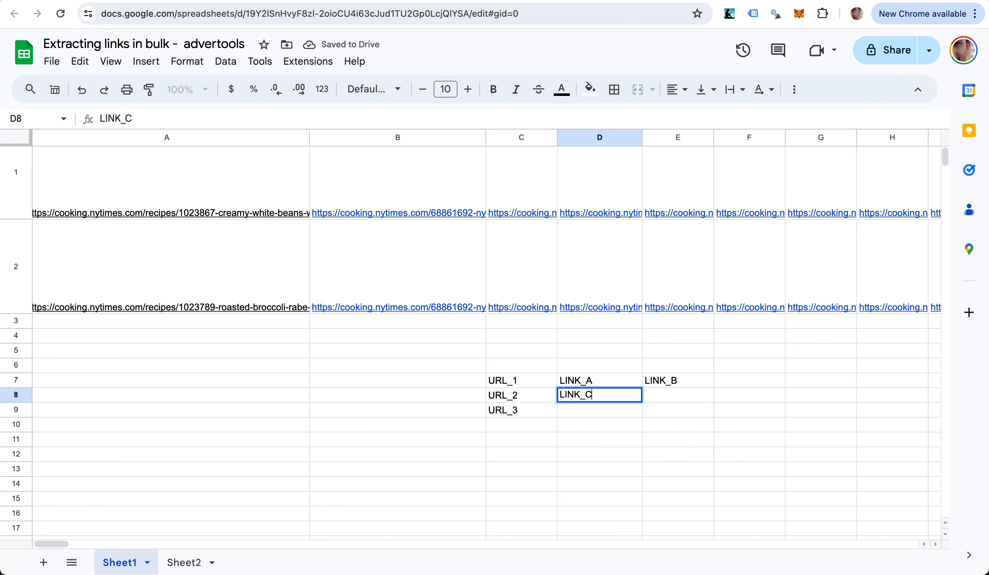
key(Return)
text(D)
key(BackSpace)
text(L)
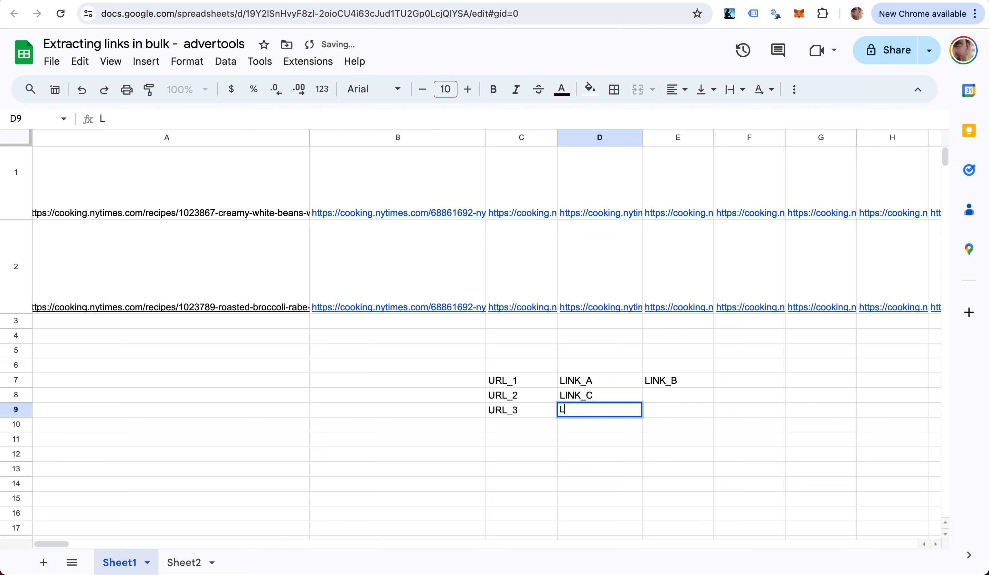
text(INK_D)
key(Tab)
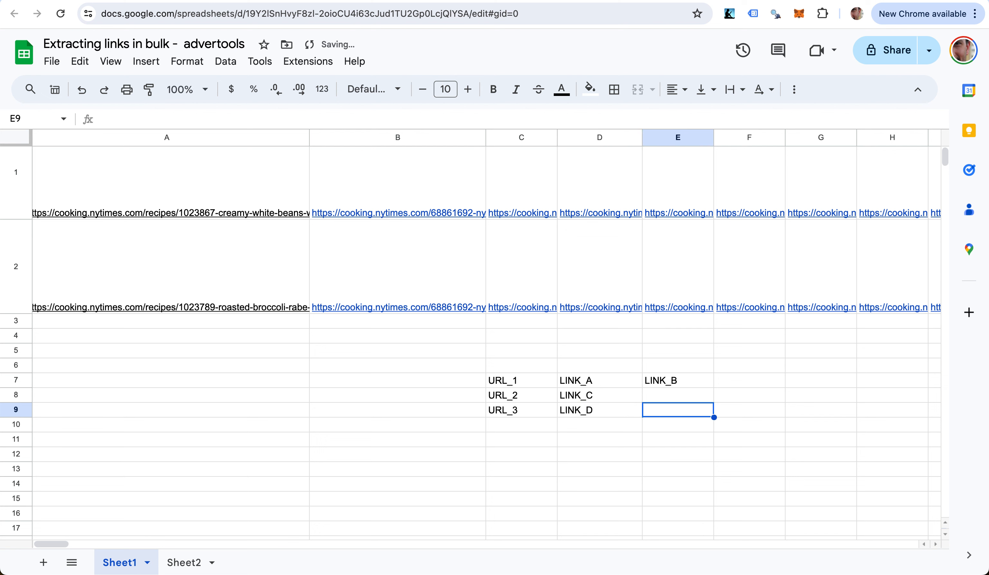
text(LINK_E)
key(Tab)
text(LINK_F)
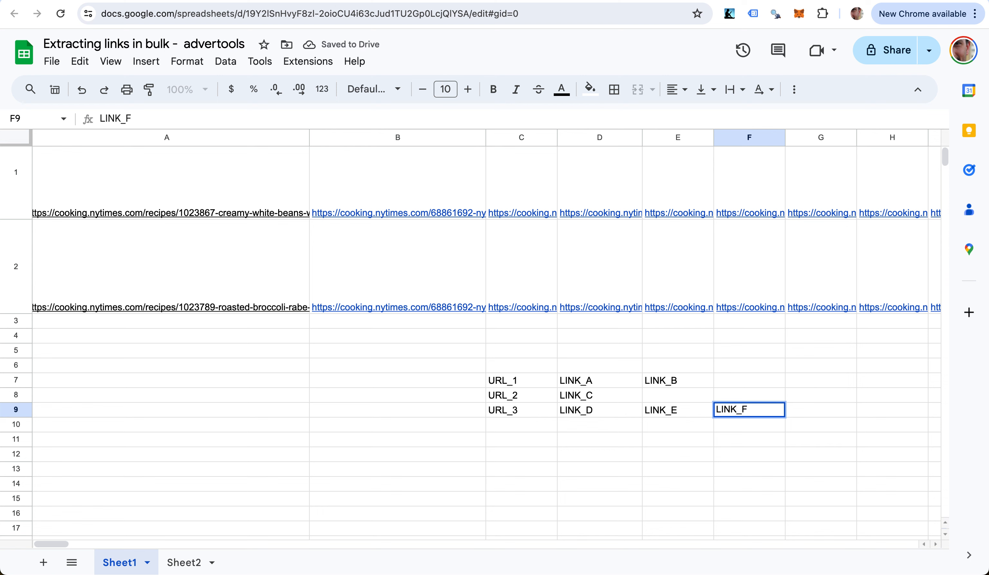
key(Return)
Step: Enter the formula =ADV_EXPLODE(C7:F9) in cell C12 to turn the sample URLs and links into pairs
key(Left)
key(Down)
key(Left)
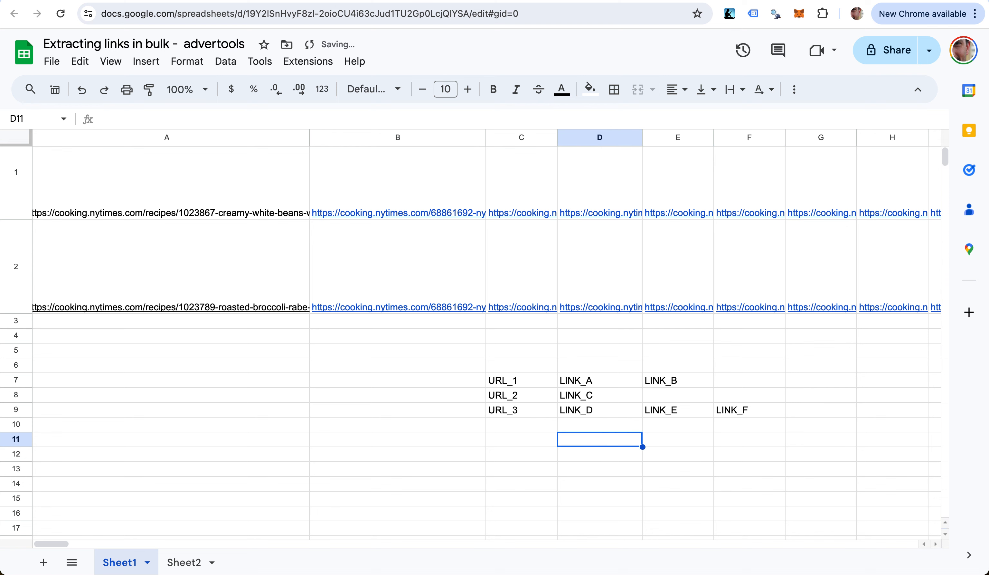
key(Left)
key(Down)
text(=ADV)
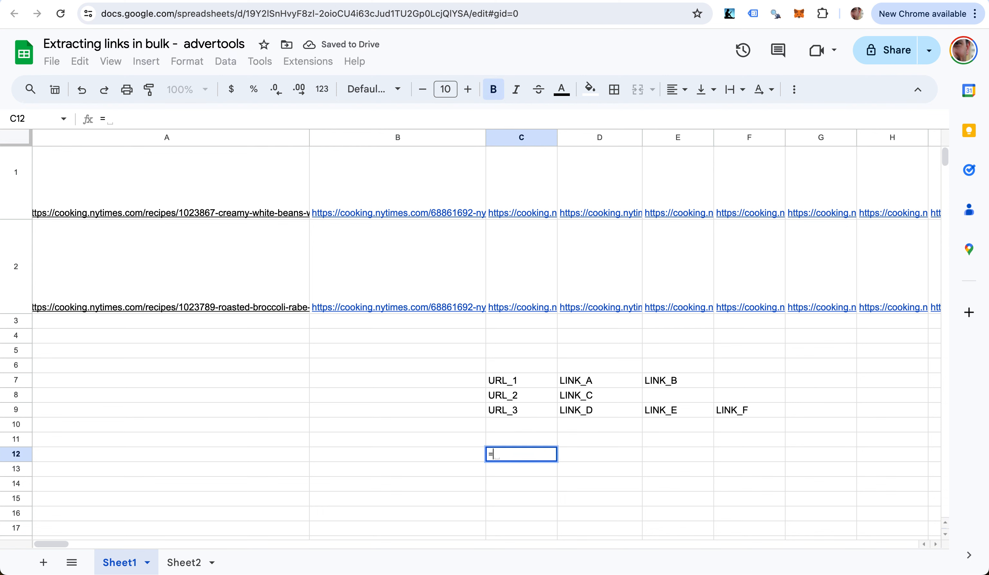
key(Tab)
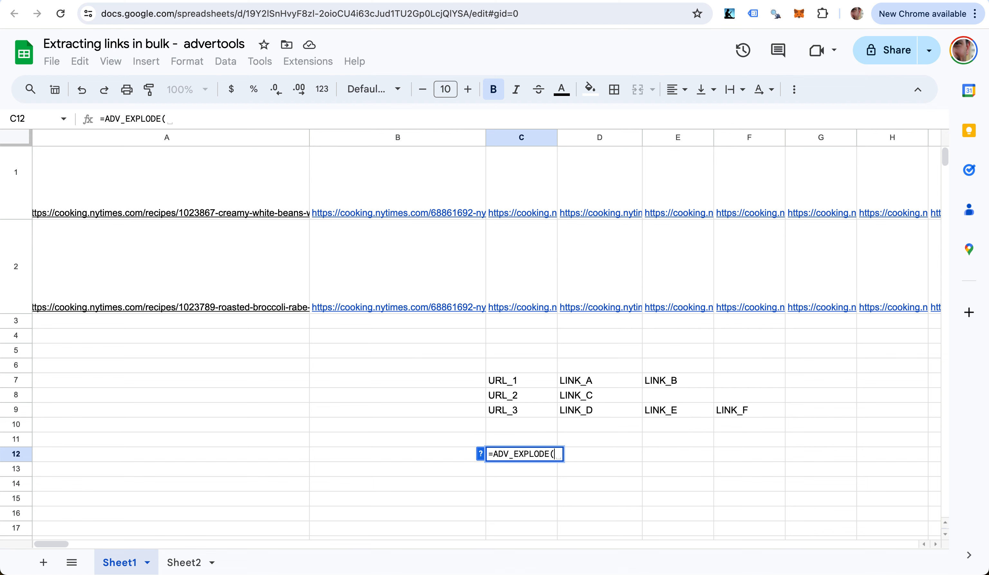
key(Up)
key(Up)
key(Up)
key(Up)
key(Up)
key(shift+Down)
key(shift+Down)
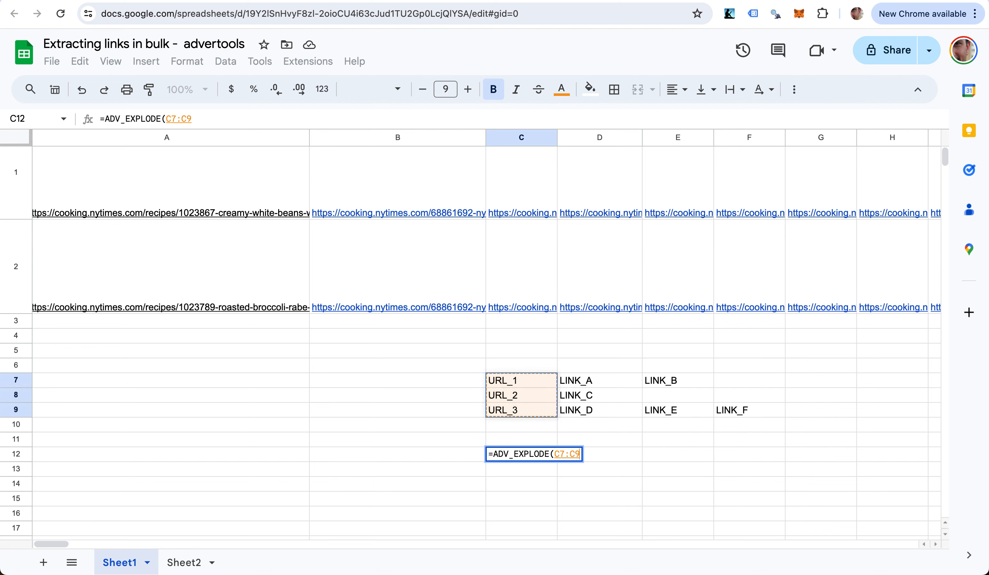
key(shift+Right)
key(shift+Right)
key(shift+Right)
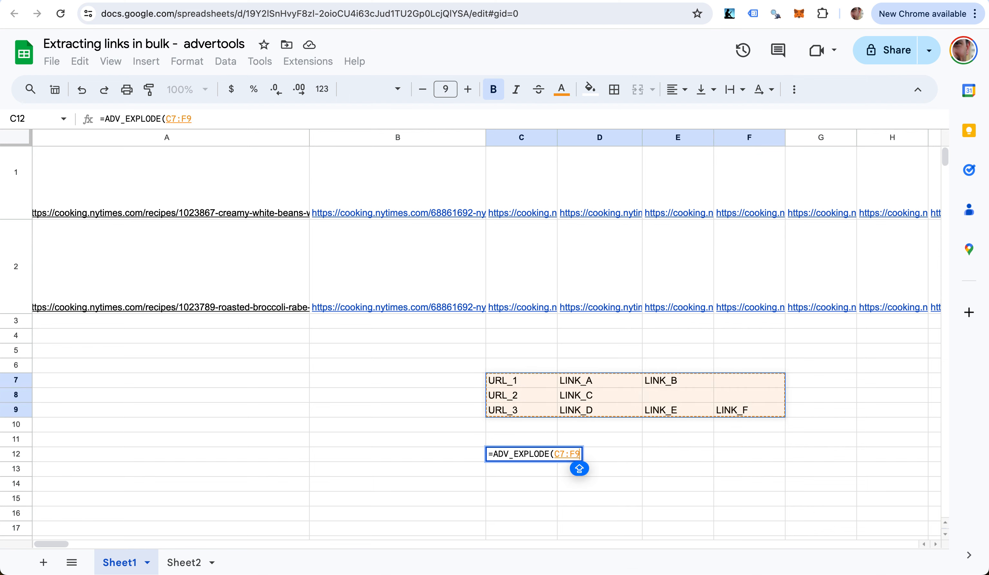
text())
key(Return)
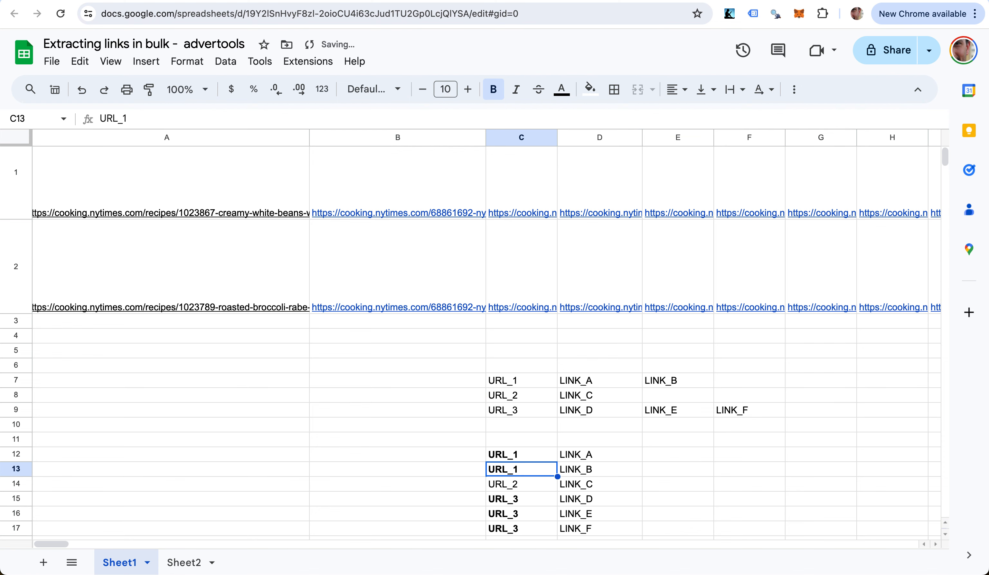
Step: Clear the sample data and its exploded output from the range C7:F17
scroll(474, 336, down, 3)
key(Up)
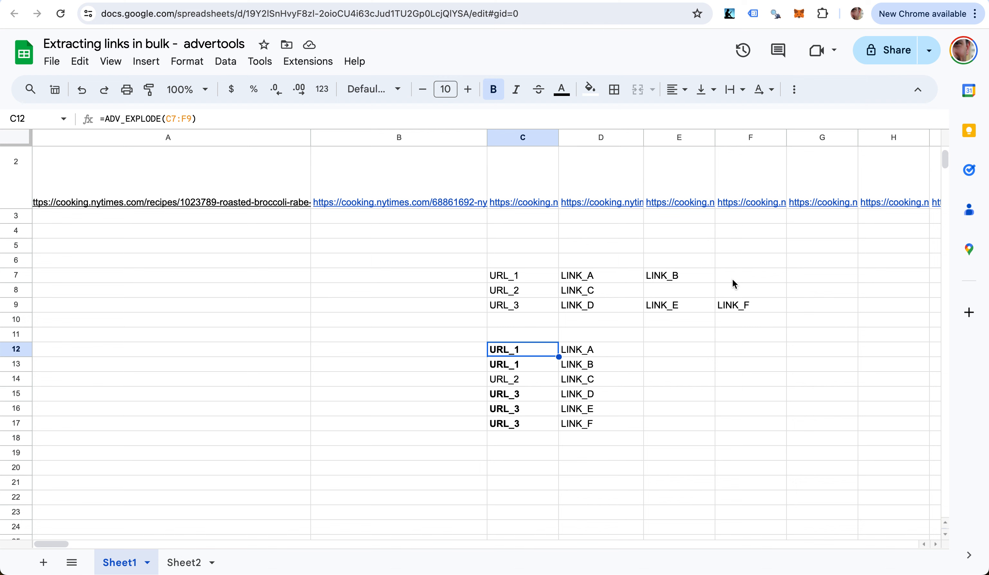
click(742, 275)
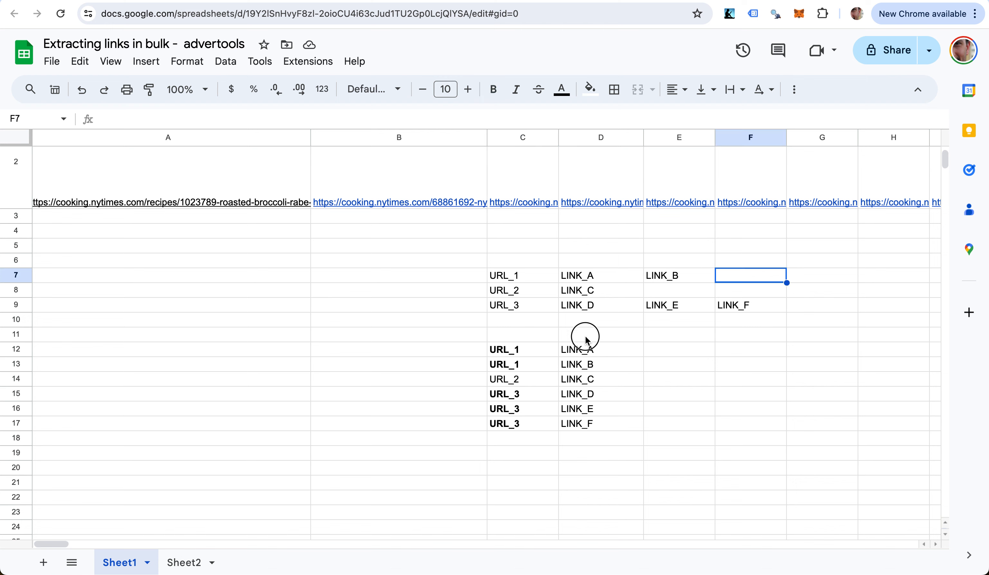
drag(477, 263, 679, 408)
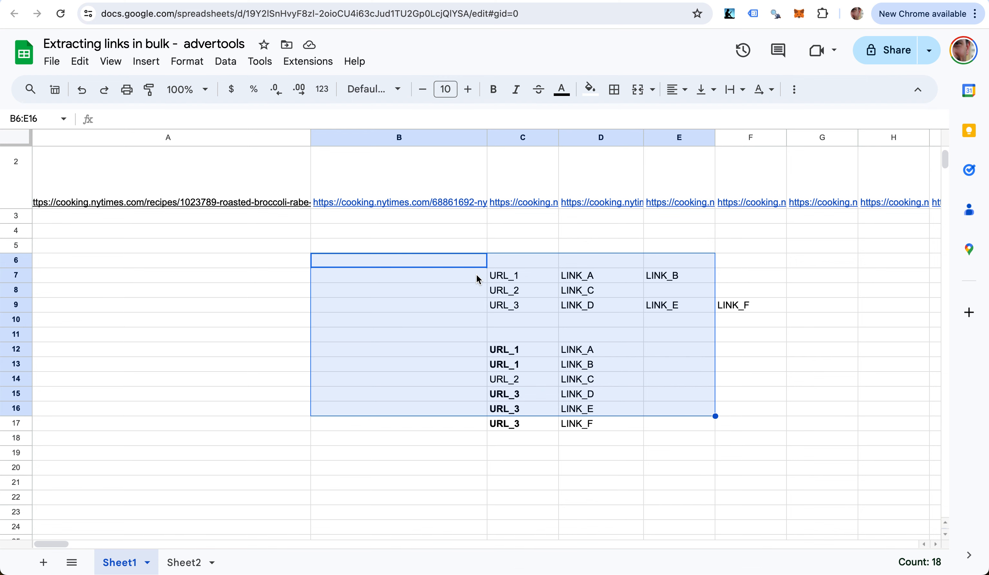
click(477, 275)
drag(513, 276, 750, 423)
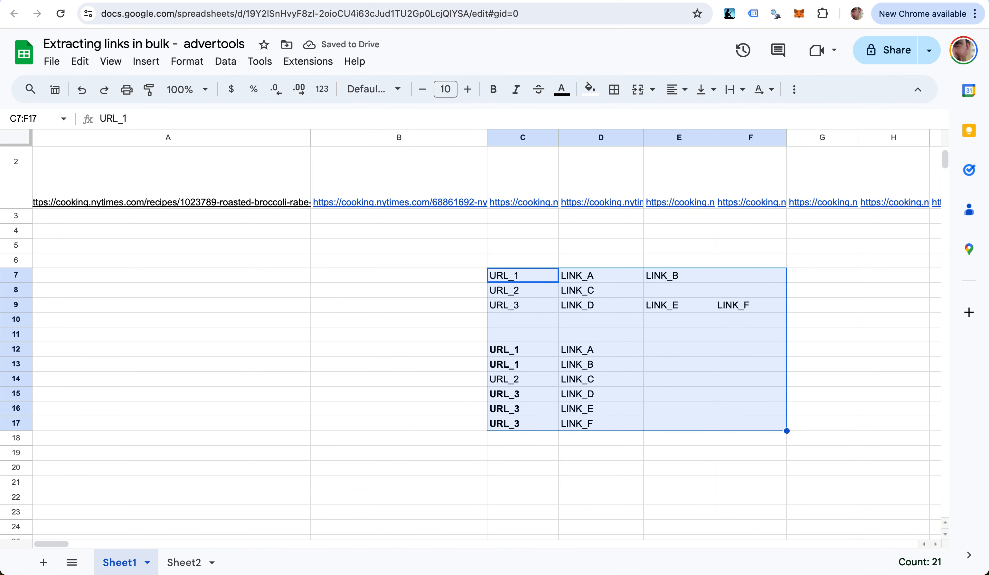
key(Delete)
Step: Enter an ADV_EXPLODE formula in cell A7 covering both recipe rows and all their extracted links, A1:IX2
key(Home)
text(=ADV)
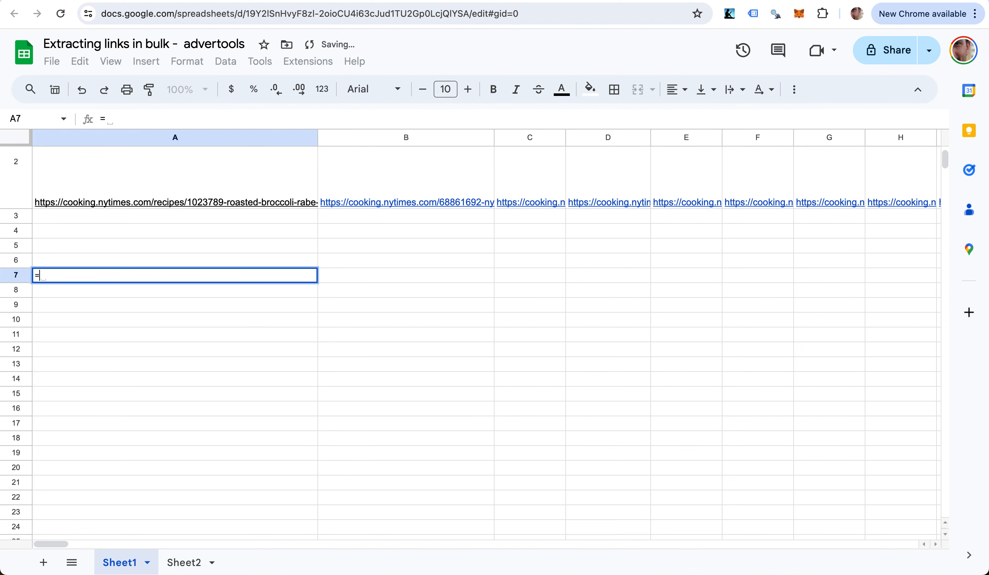
key(Tab)
key(Up)
key(Up)
key(Up)
key(Up)
key(Up)
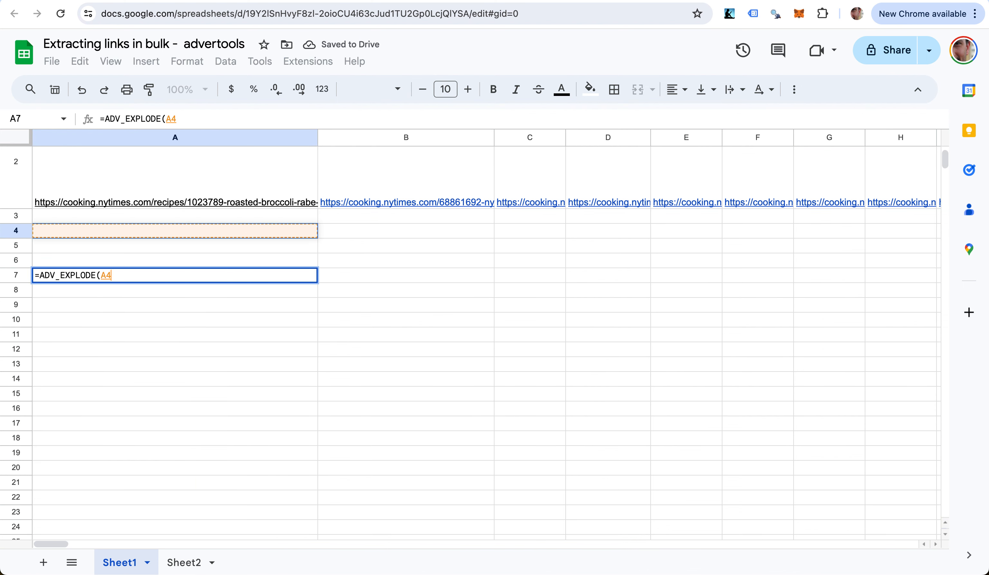
key(Up)
key(Down)
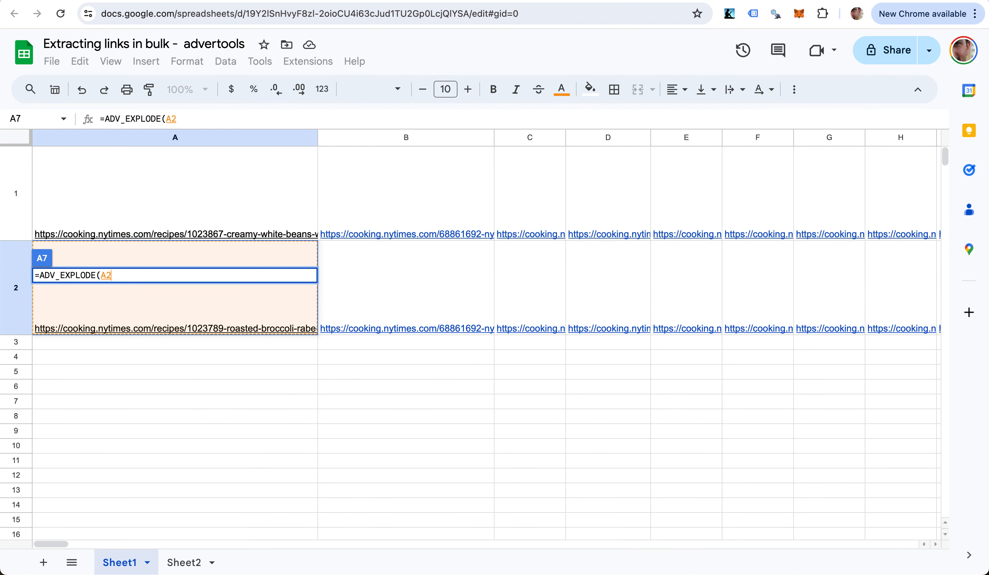
key(Up)
key(shift+Down)
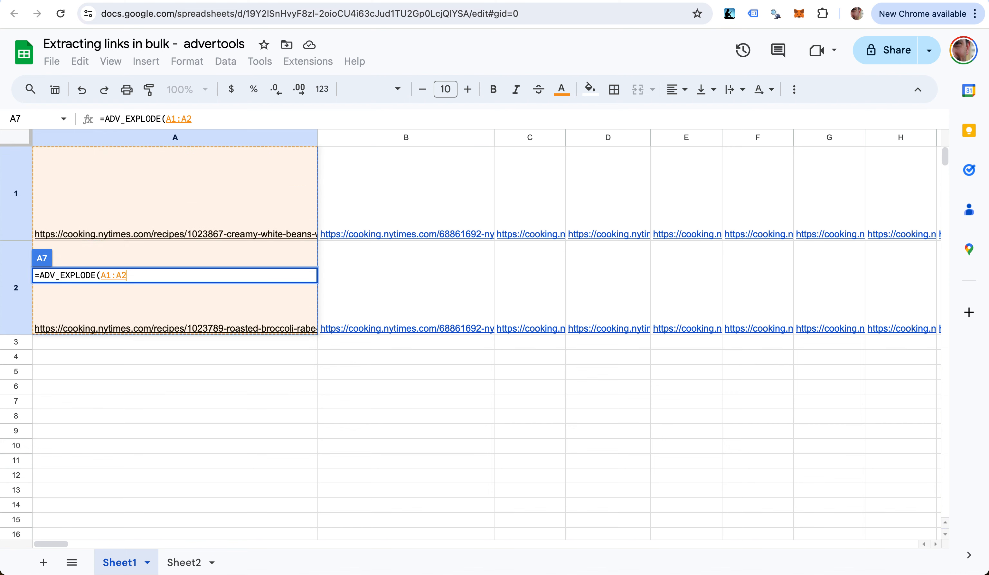
key(ctrl+shift+Right)
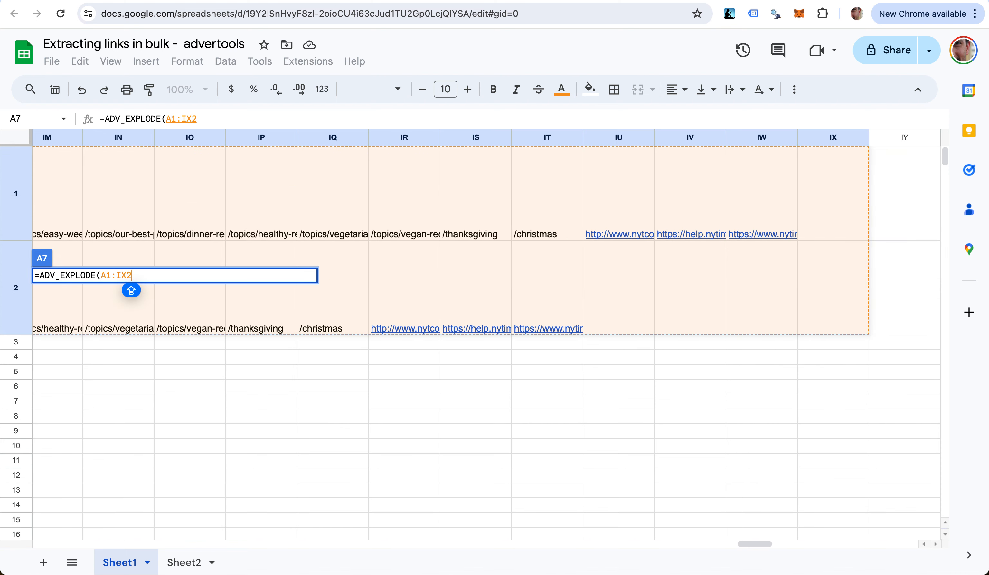
key(Return)
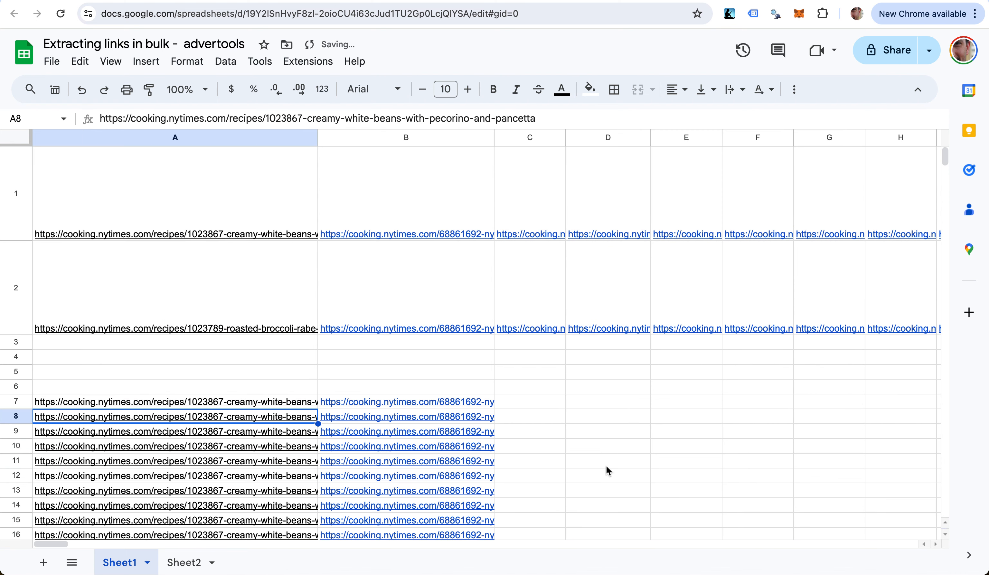
Step: Look through the exploded URL-to-link pairs in columns A and B, down into the second recipe page's rows
scroll(607, 469, down, 5)
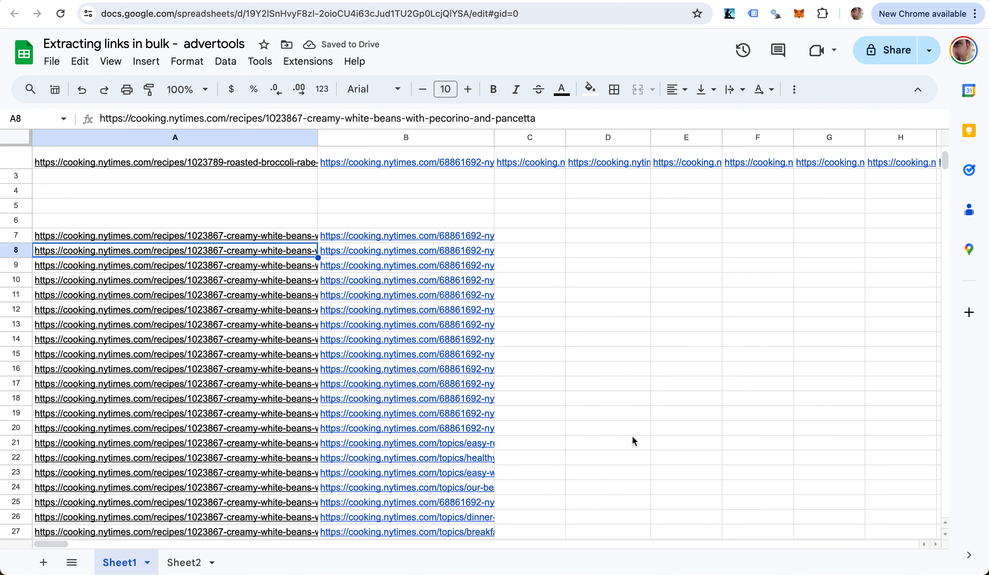
scroll(610, 402, down, 20)
scroll(610, 402, down, 9)
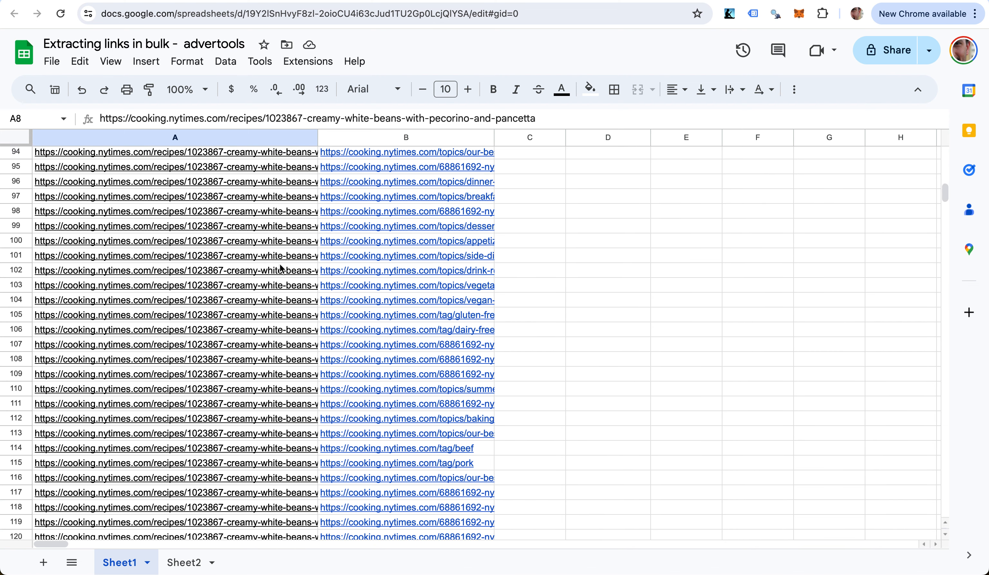
scroll(382, 421, down, 5)
scroll(383, 420, down, 11)
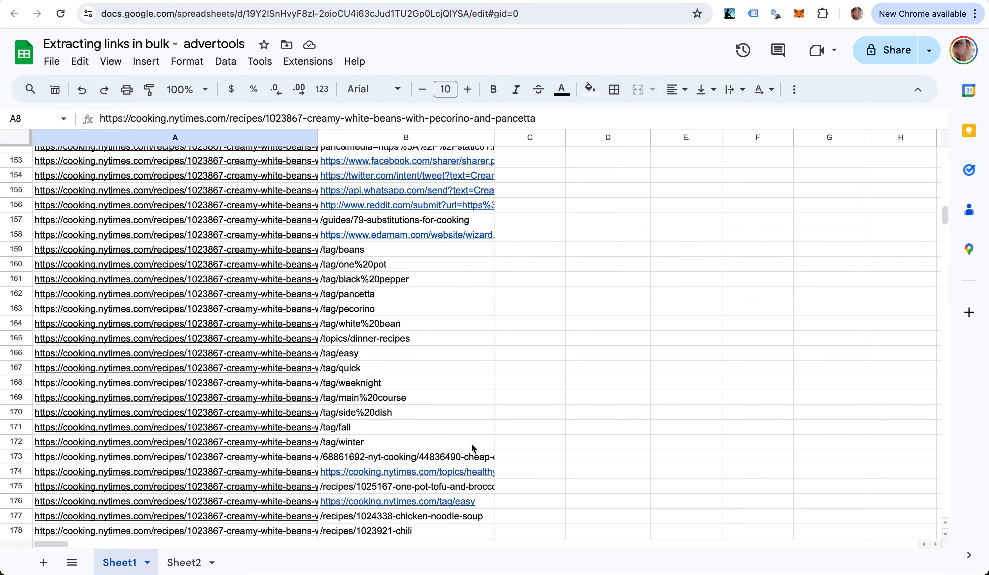
scroll(500, 495, down, 20)
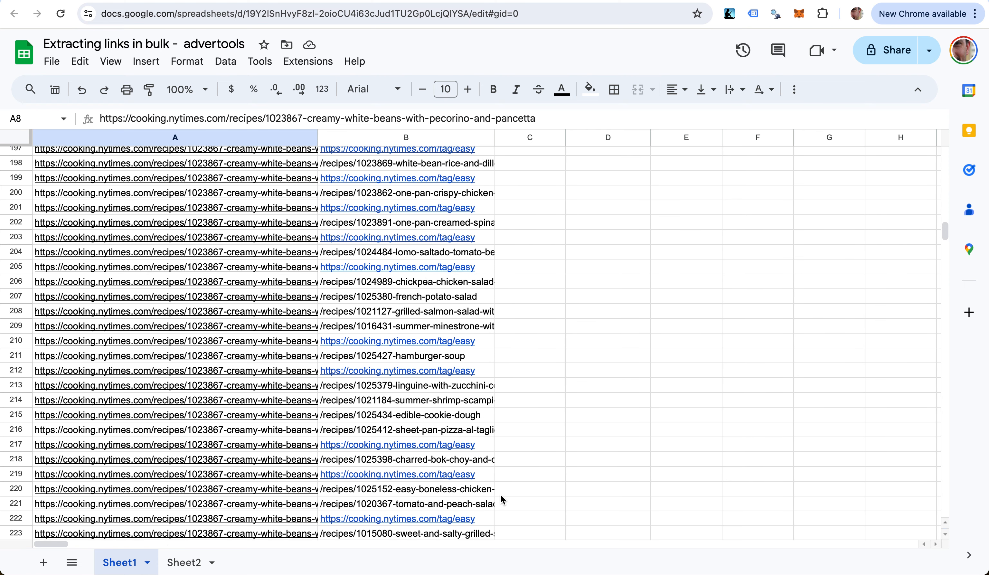
scroll(501, 495, down, 20)
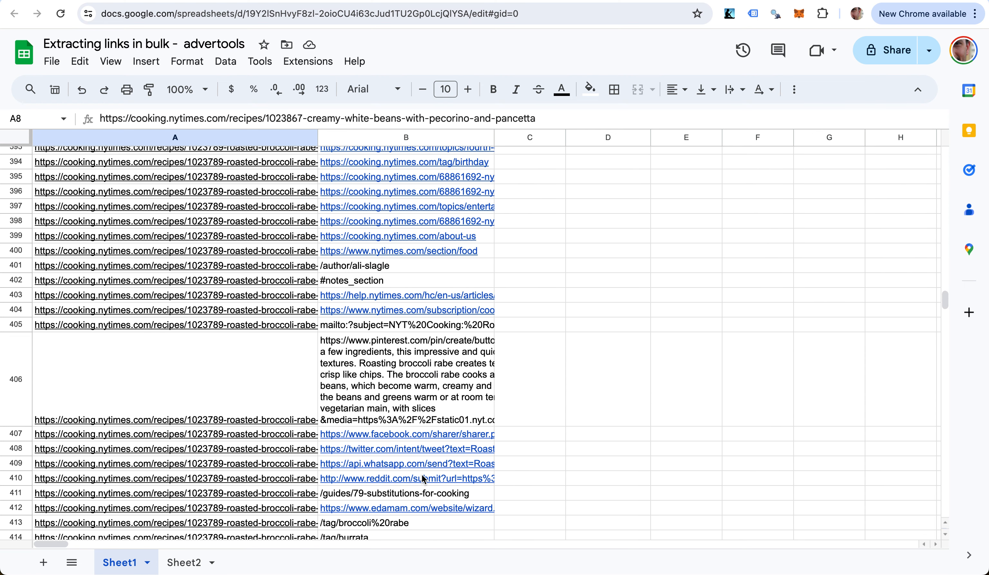
scroll(522, 359, up, 20)
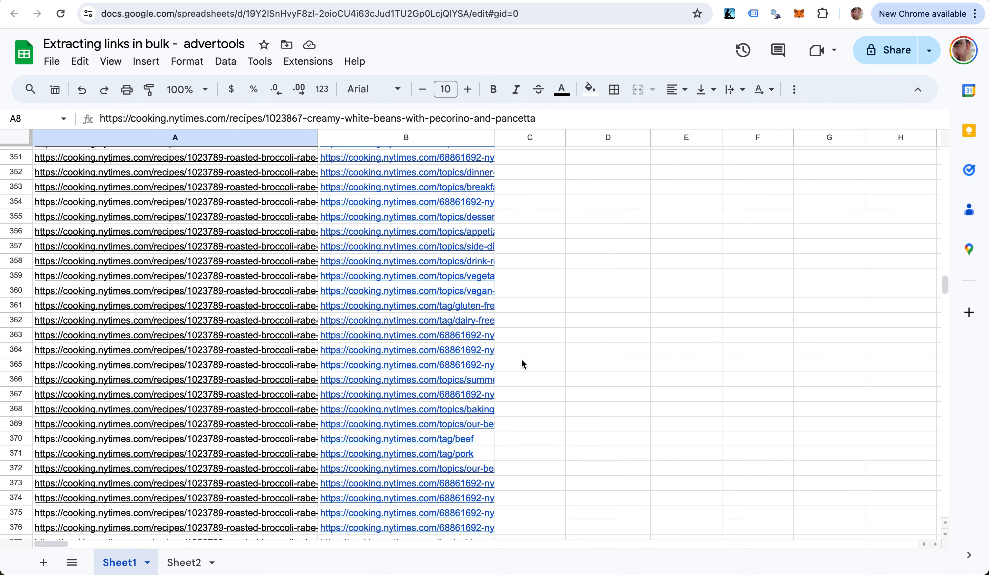
Step: Clear the two recipe page URLs from cells A1 and A2
key(Up)
key(Up)
key(Up)
key(Up)
key(Up)
key(Up)
key(Up)
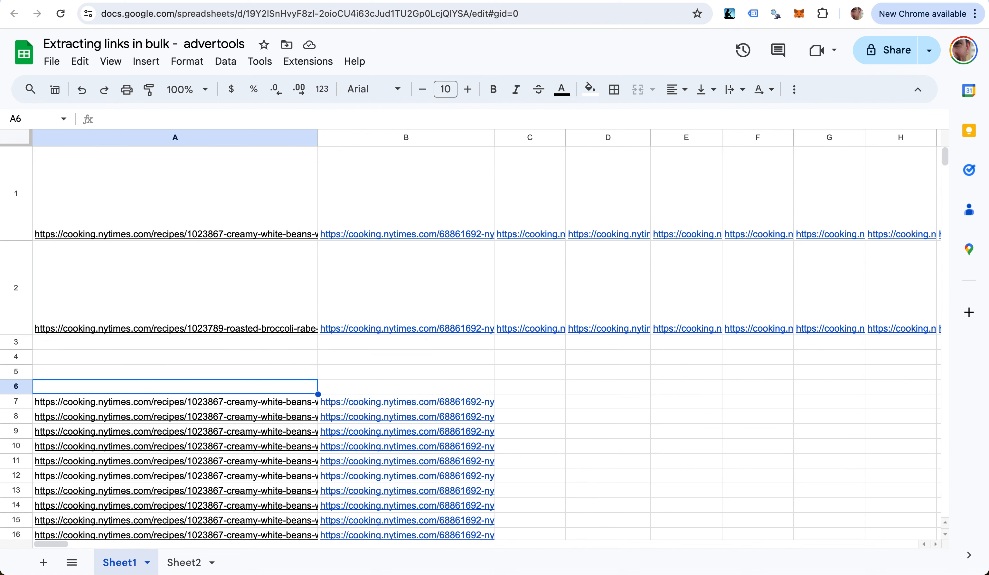
key(Delete)
key(Down)
key(Delete)
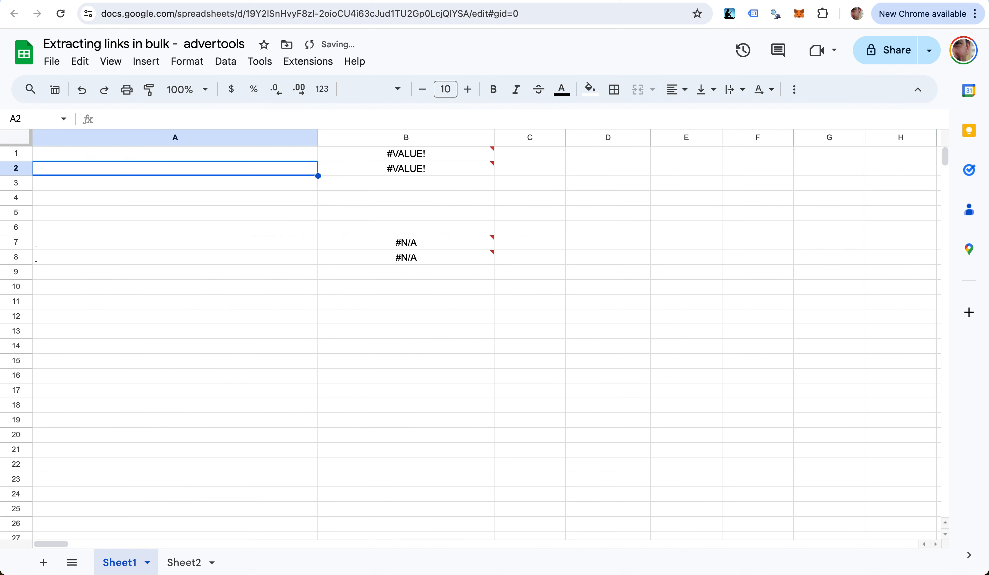
Step: Delete the contents of B1:B8, including the TOROW and IMPORTXML link formulas
key(Up)
key(Right)
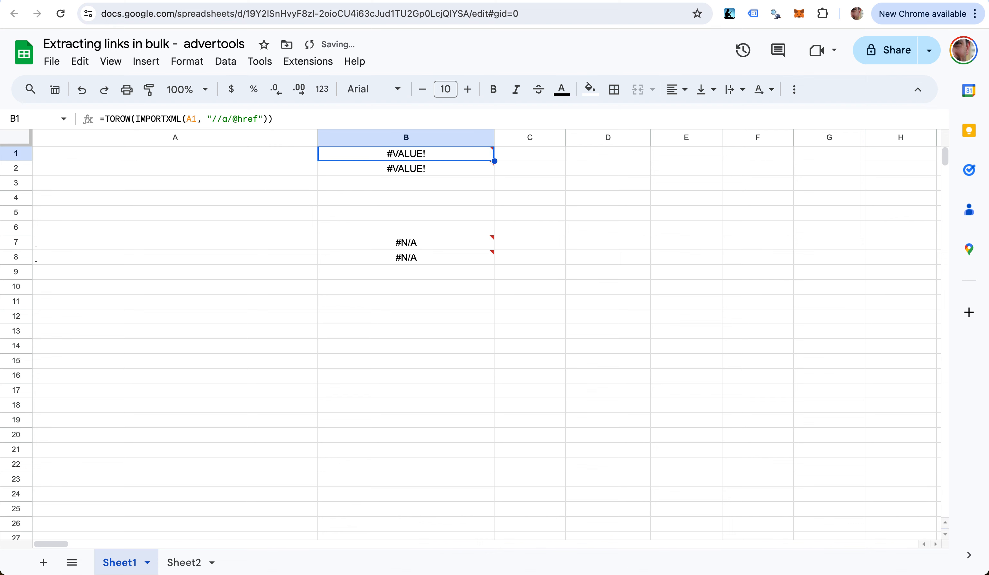
key(shift+Down)
key(shift+Down)
key(shift+Down)
key(shift+Down)
key(shift+Down)
key(shift+Down)
key(shift+Down)
key(Delete)
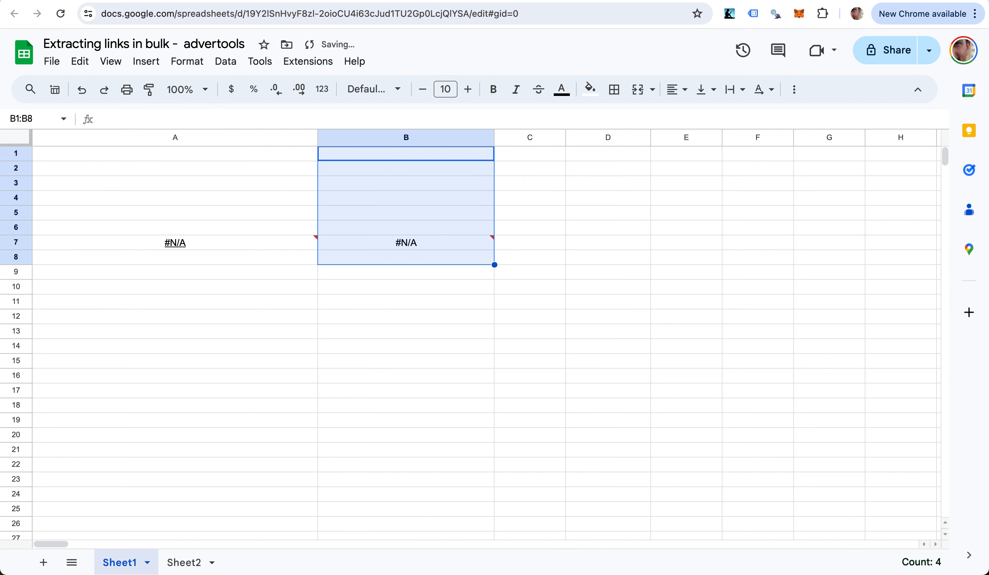
Step: Delete the ADV_EXPLODE formula from cell A7 to empty the sheet
key(Left)
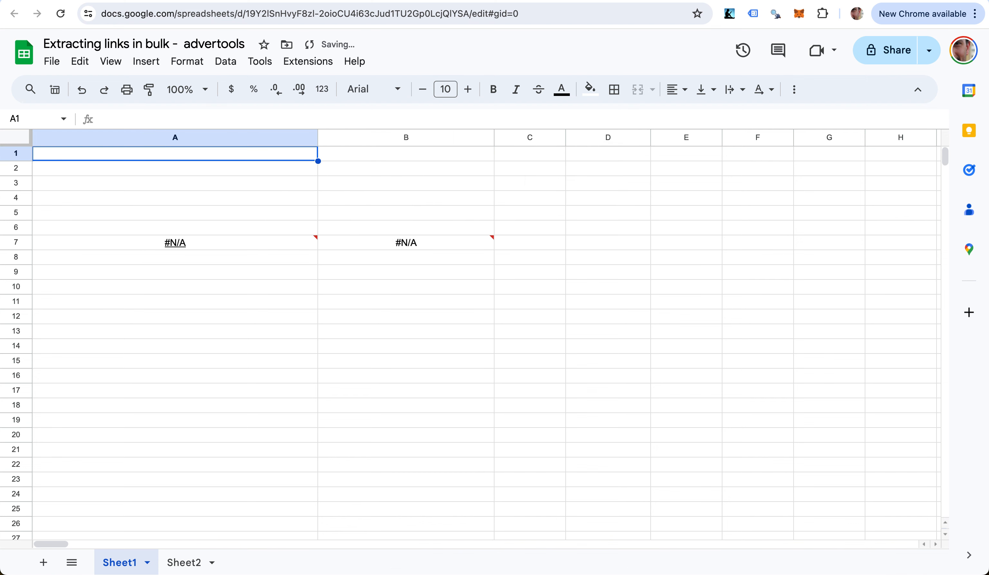
key(Down)
key(Down)
key(Down)
key(Down)
key(Down)
key(Down)
key(Delete)
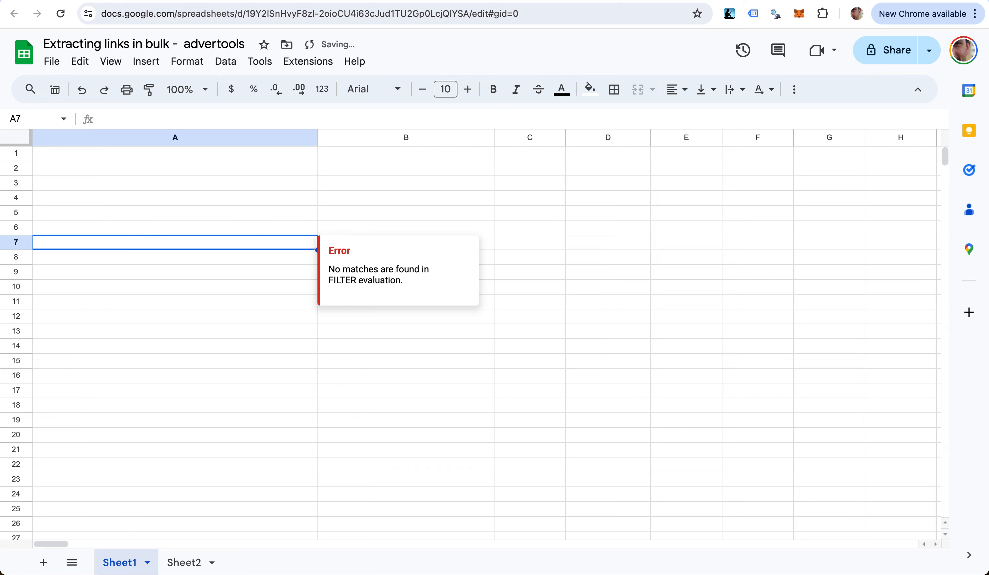
Step: Copy the sitemap's address from the neighbouring browser tab and return to the sheet with cell A1 selected
key(Right)
key(Up)
key(Up)
key(Up)
key(Up)
key(Up)
key(Up)
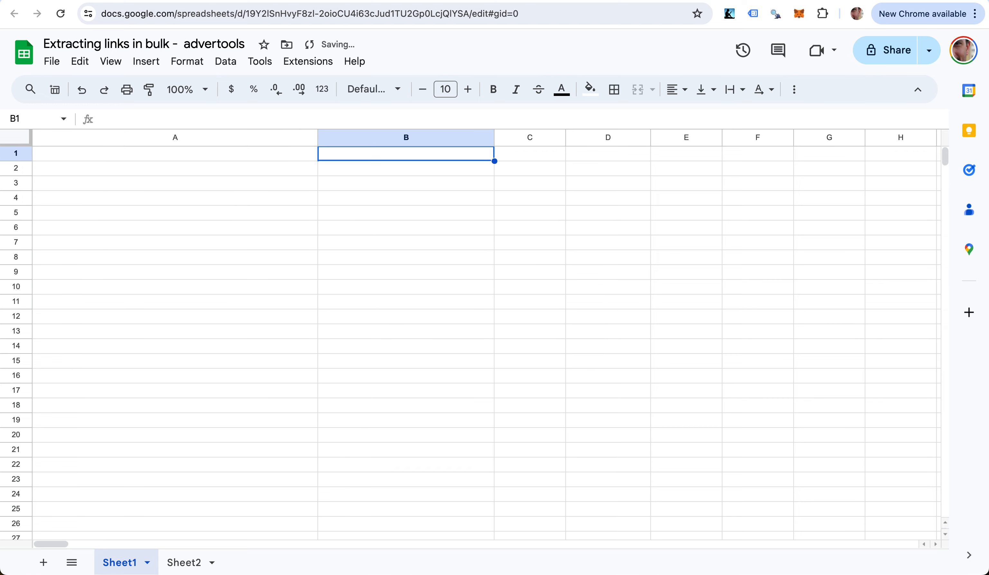
key(Left)
key(ctrl+Tab)
key(super+l)
key(super+c)
key(ctrl+shift+Tab)
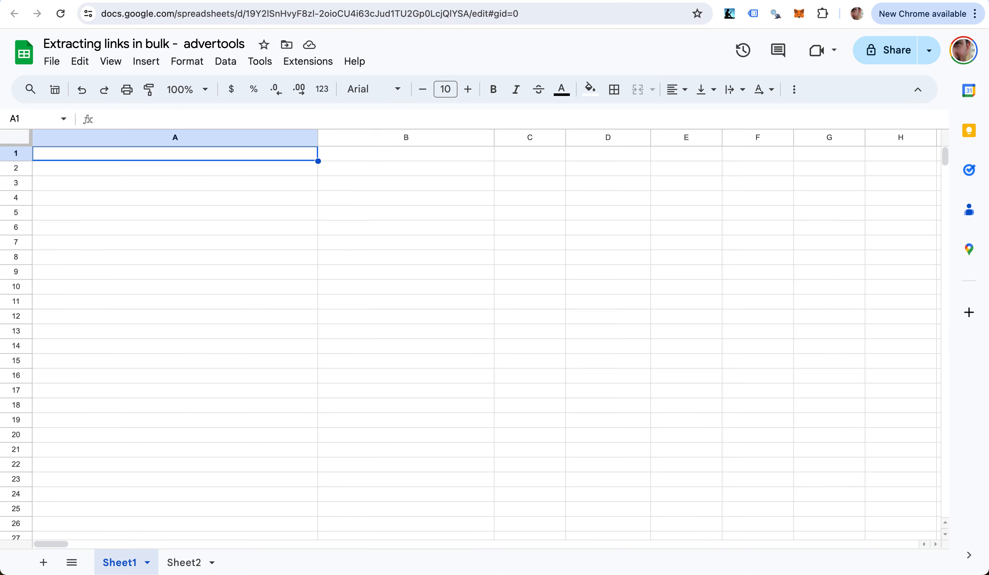
Step: Enter an ADV_SITEMAP_URLS formula in cell A1 with the copied sitemap address as its quoted argument
text(=ADV_)
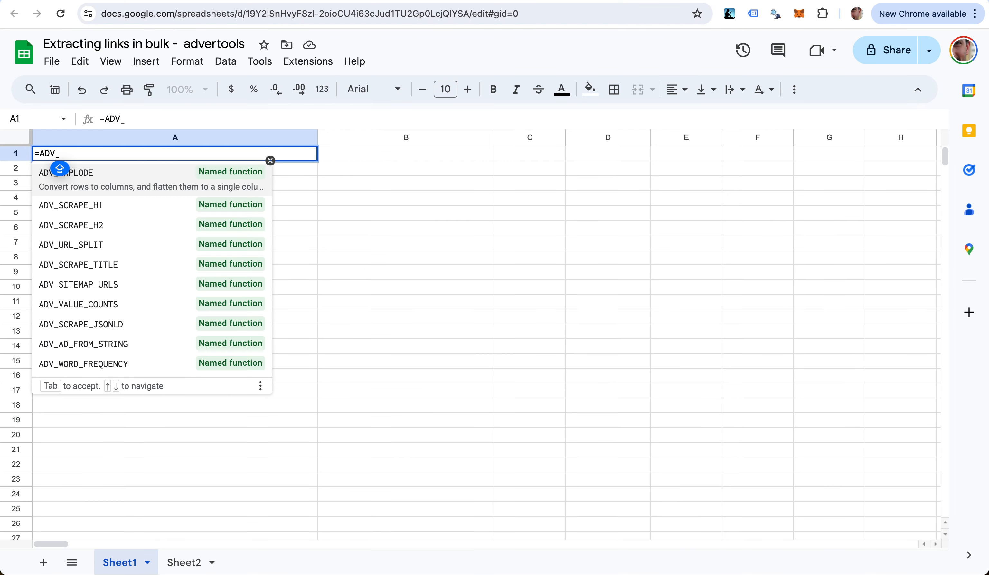
text(SITEMAP_URLS()
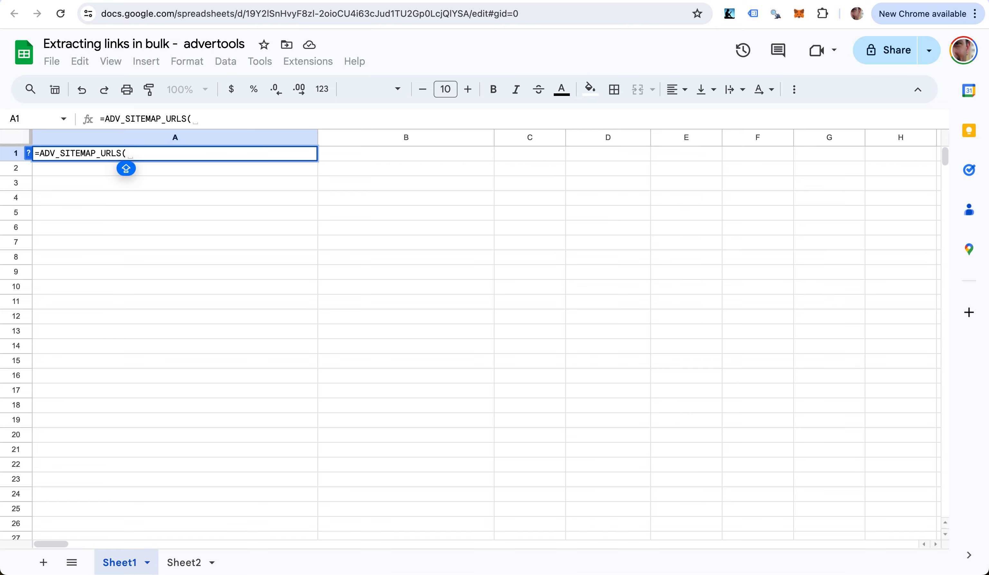
text(")
key(super+v)
text("))
key(Return)
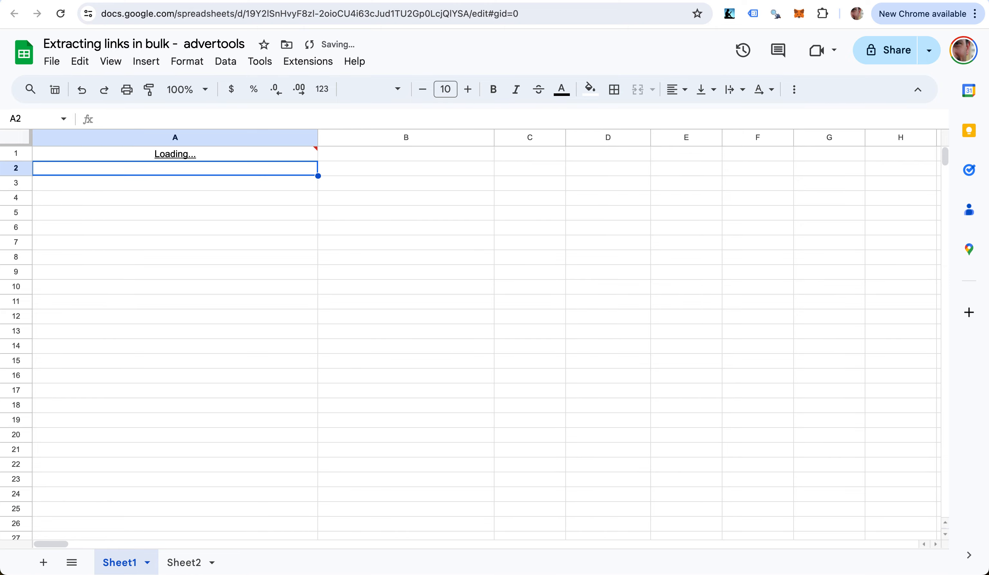
Step: Check the imported recipe URLs to the end of column A and return to cell B1 beside the first URL
key(Down)
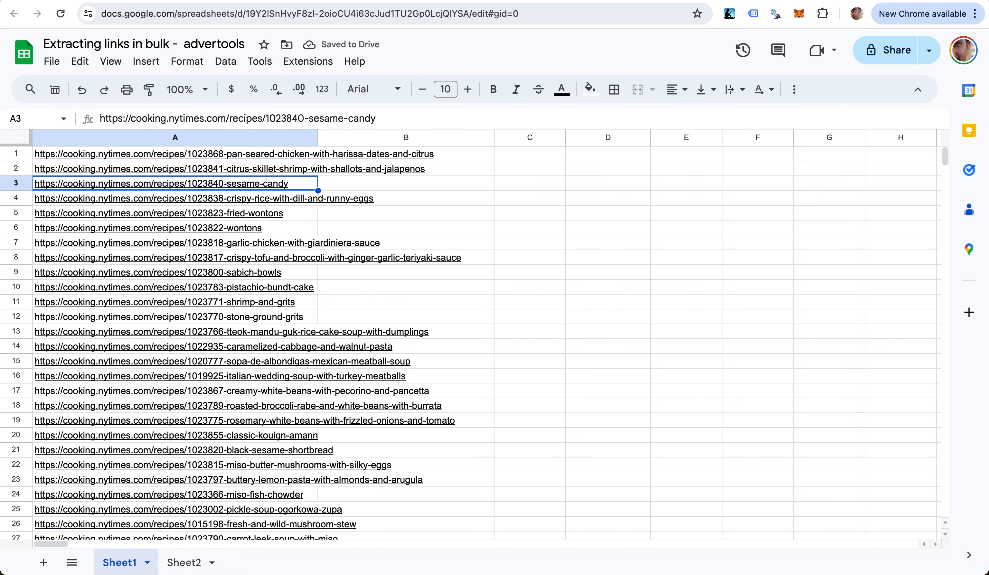
key(super+Down)
key(Right)
key(super+Up)
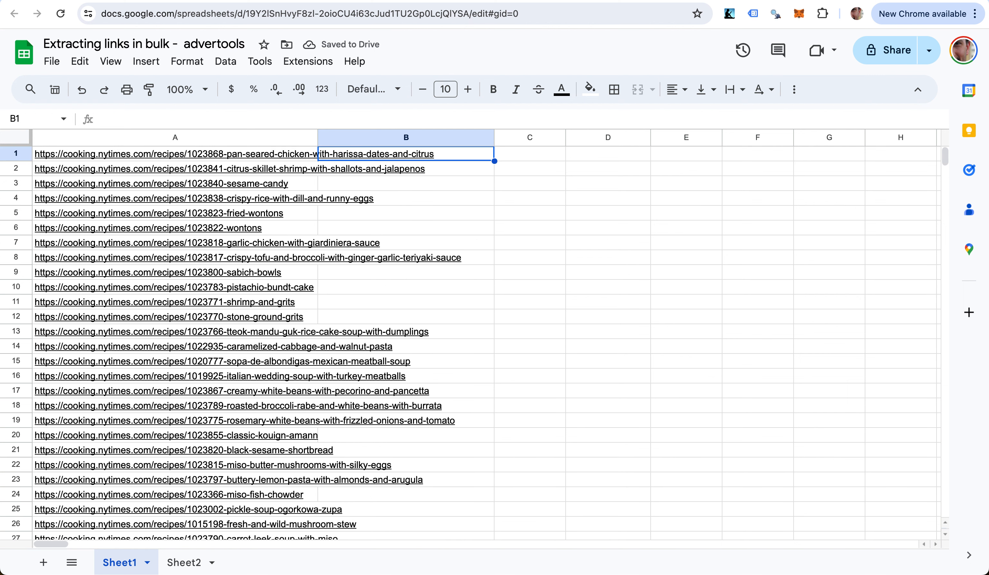
text(=)
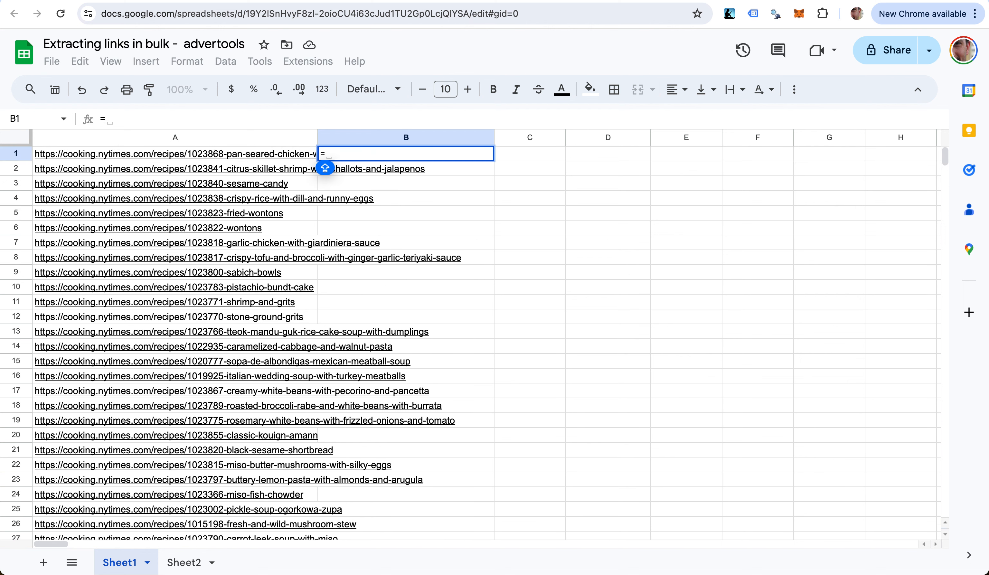
text(or)
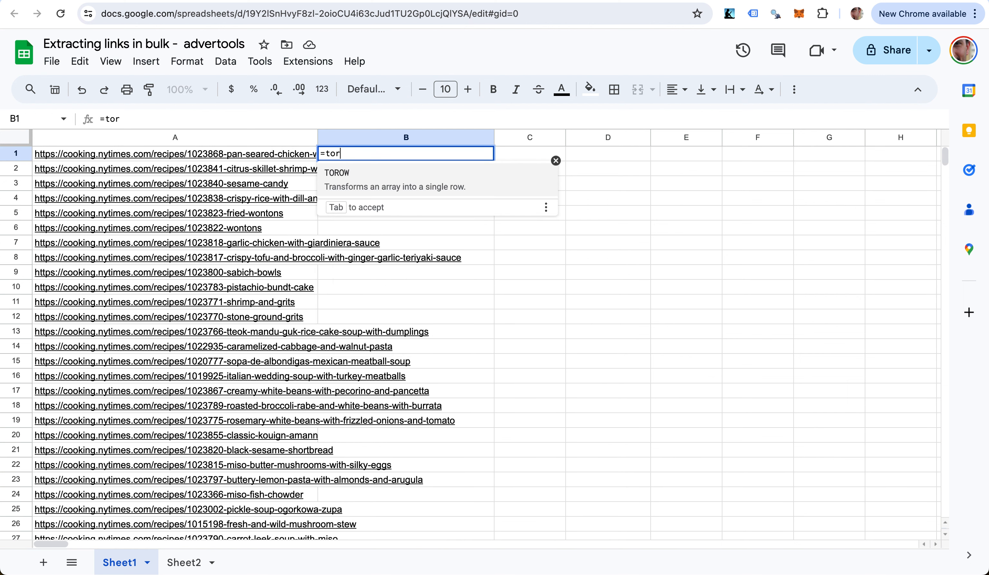
key(Tab)
text(IMPORTX)
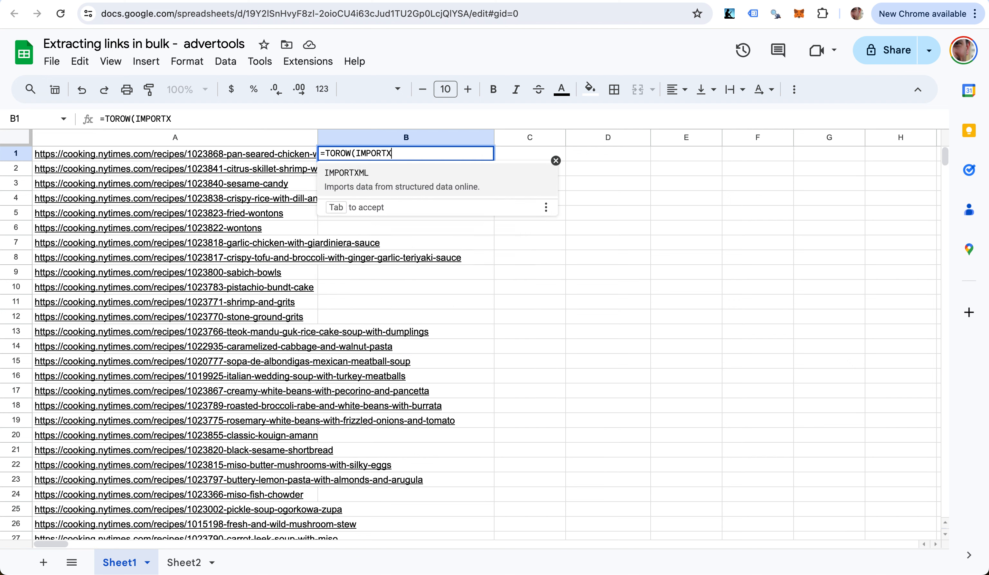
key(Tab)
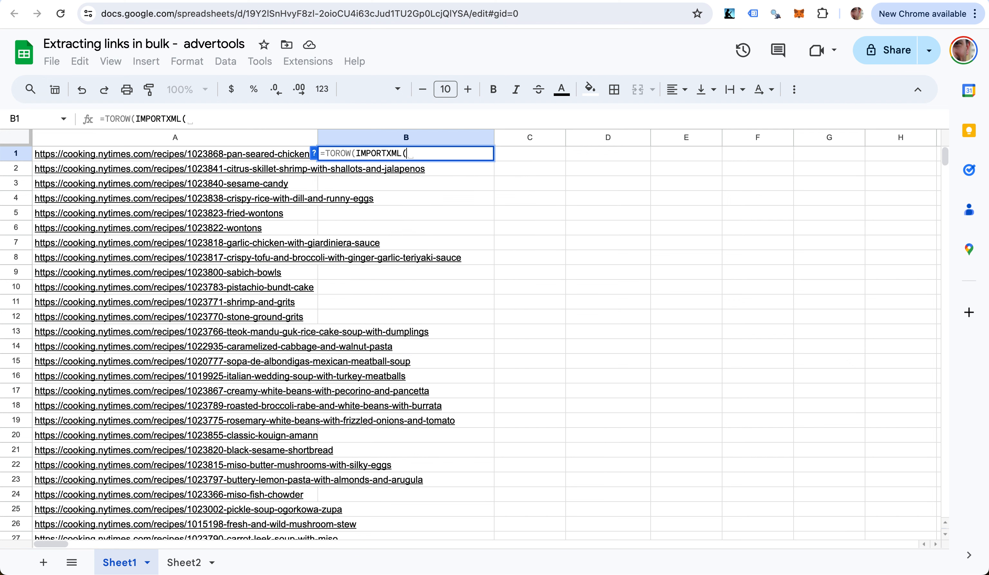
text(A1)
key(Caps_Lock)
text(, )
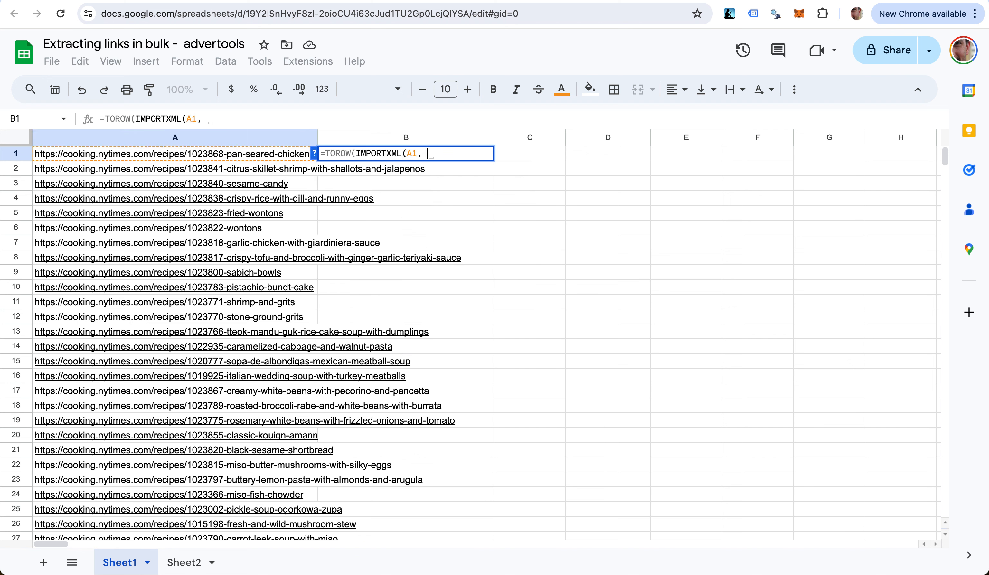
text("//a/@href")))
key(Return)
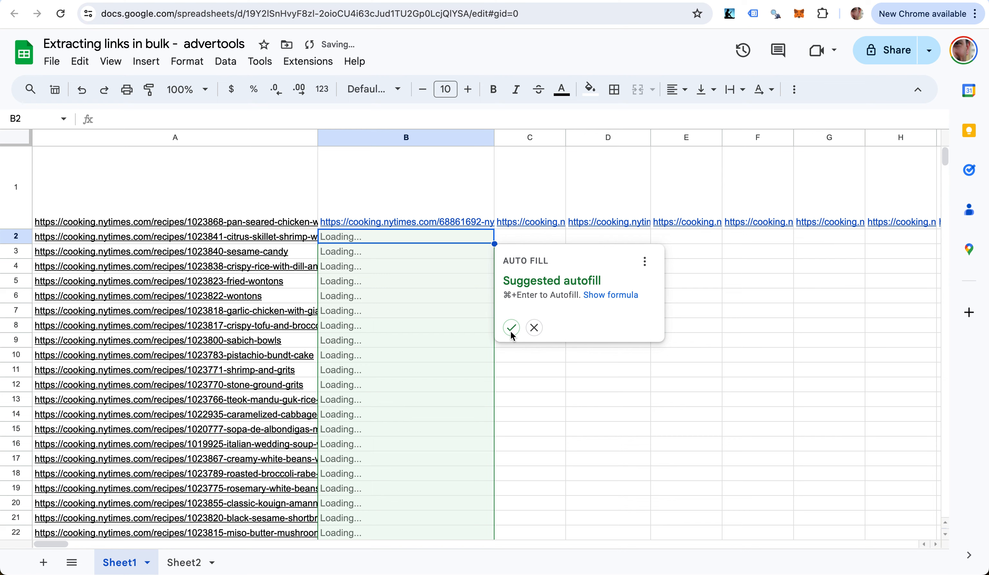
click(512, 328)
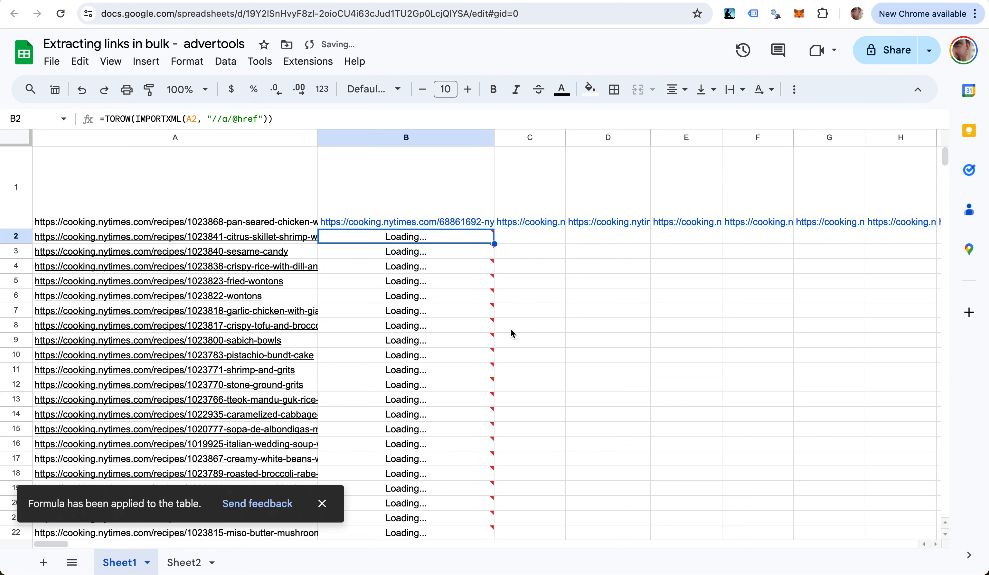
Step: Examine the extracted links down to the last filled row and out to the sheet's last column to determine the data range
scroll(511, 334, down, 20)
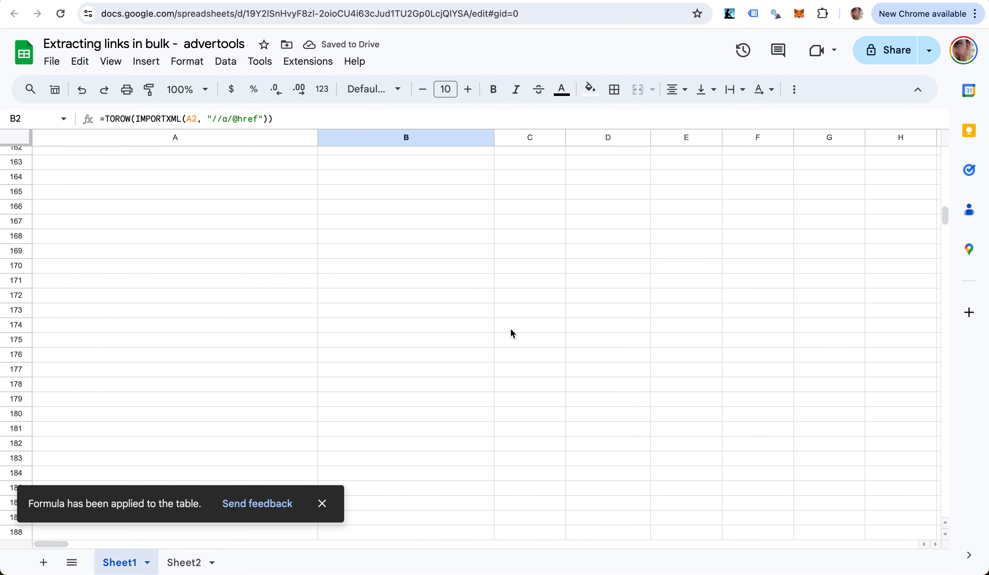
scroll(511, 330, up, 20)
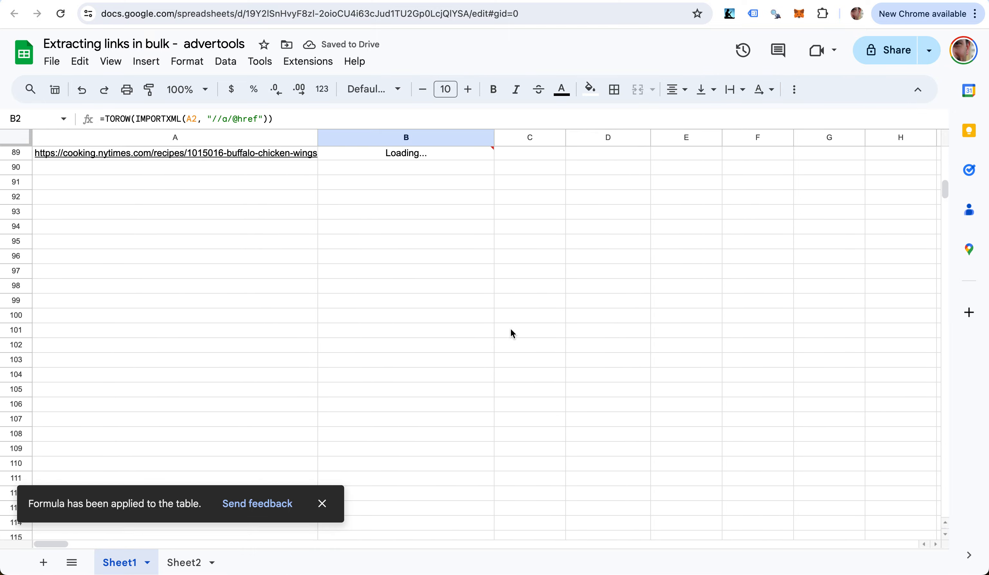
scroll(510, 329, up, 1)
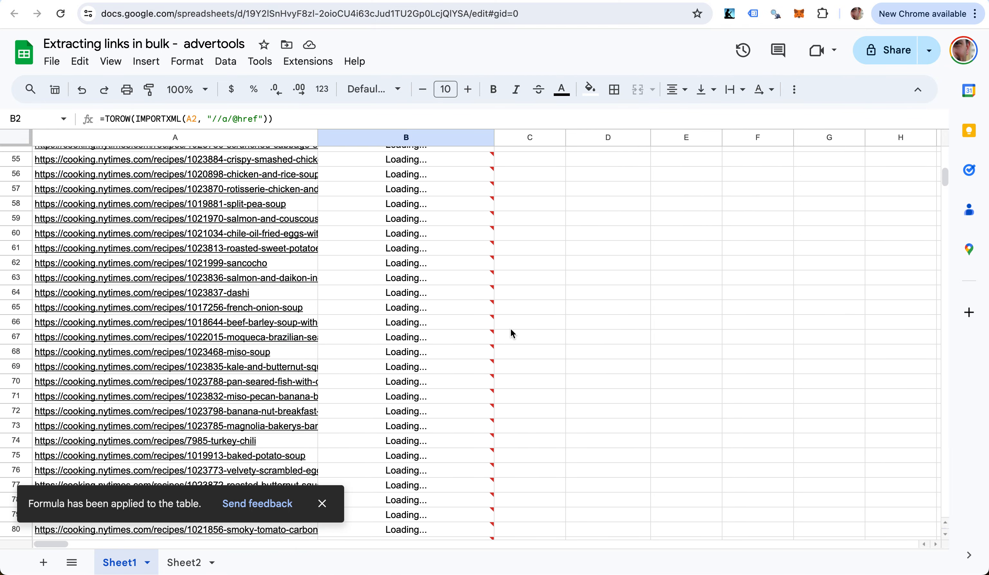
scroll(510, 329, down, 15)
scroll(511, 329, down, 10)
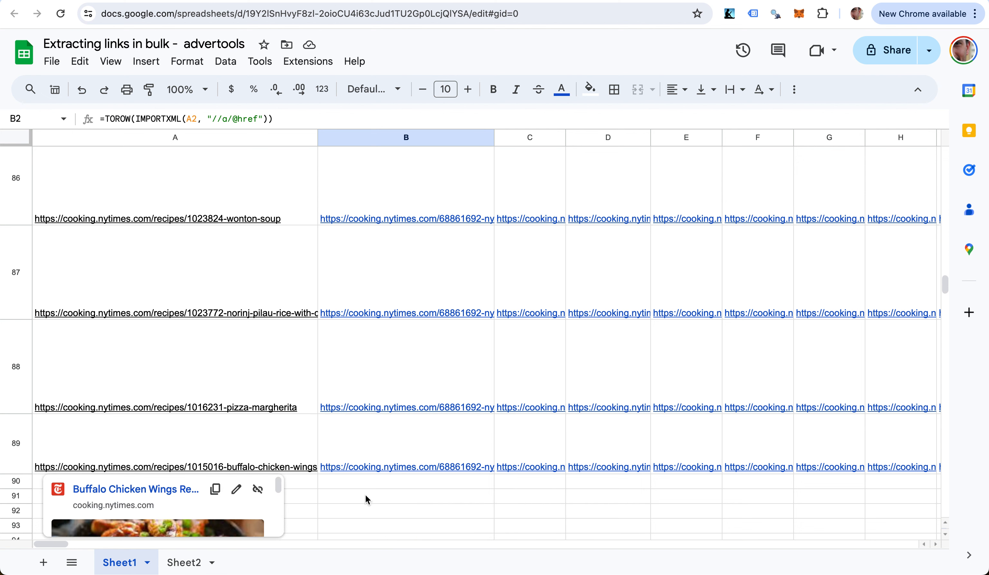
click(361, 485)
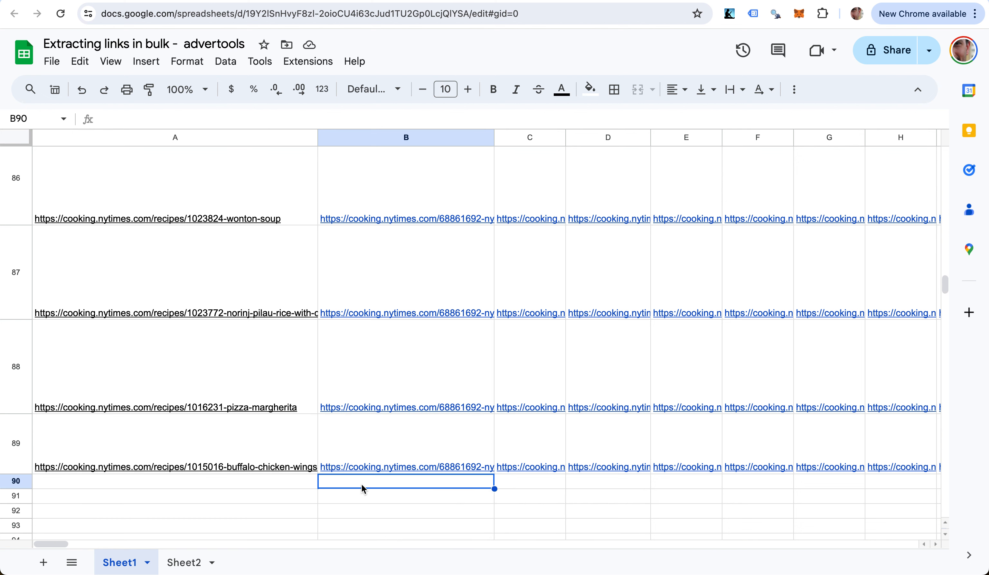
key(super+Right)
key(super+Up)
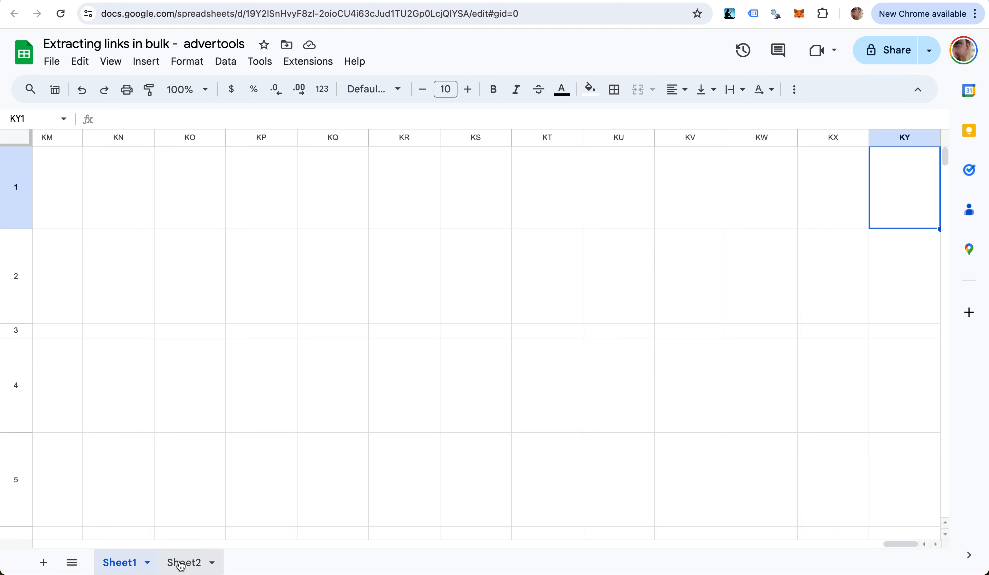
key(super+space)
text(a)
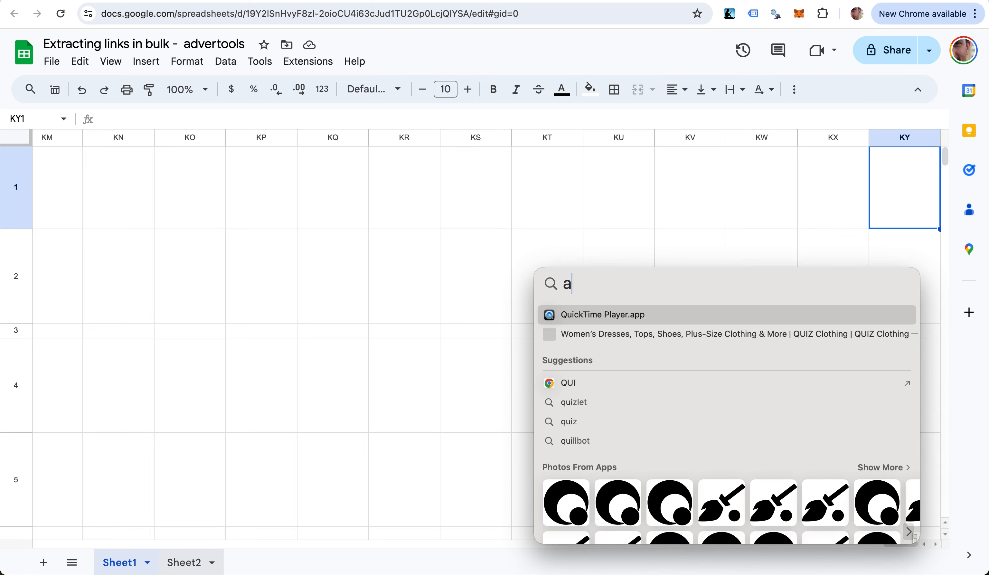
text(A)
key(BackSpace)
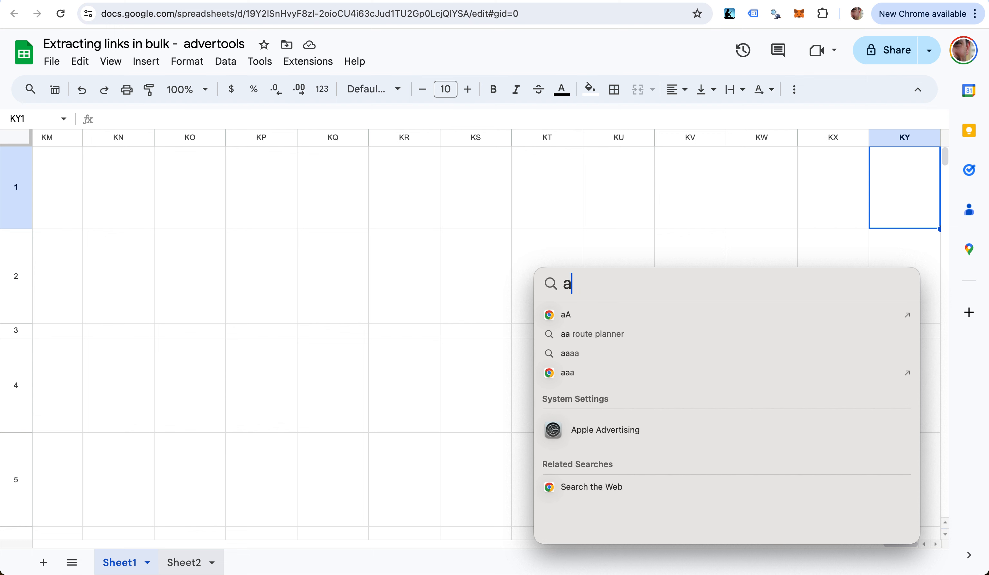
key(BackSpace)
text(A1:)
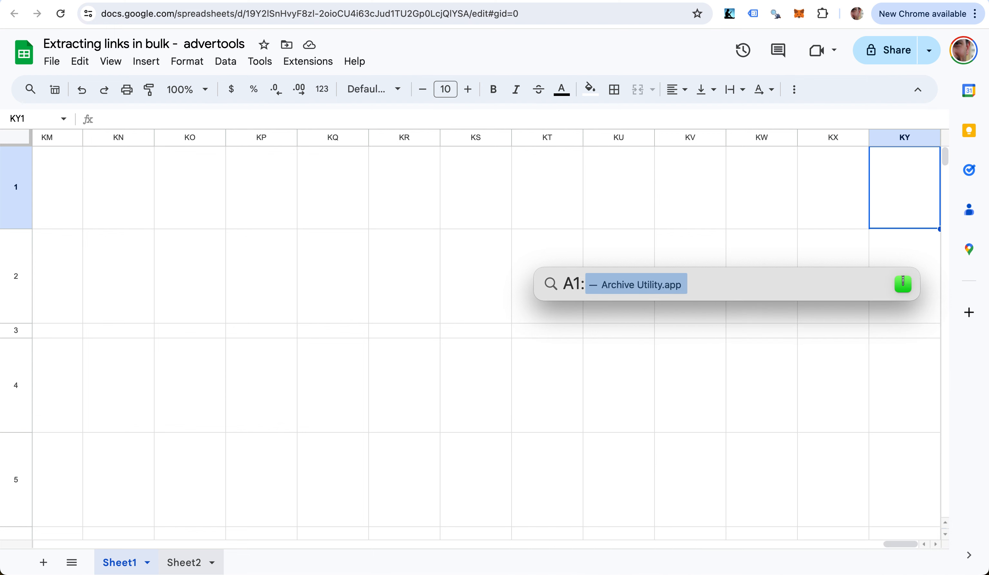
text(KY89)
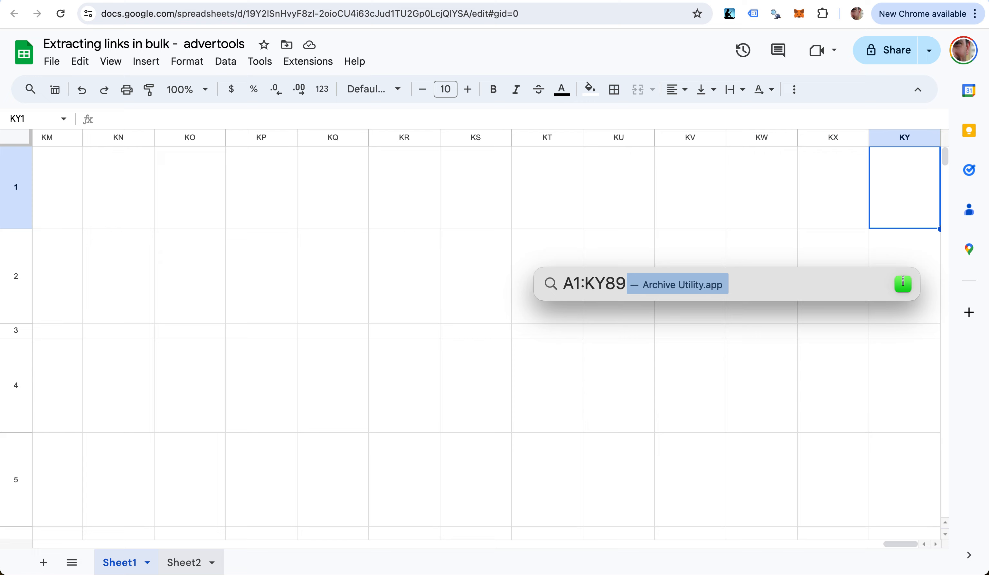
key(super+a)
key(Escape)
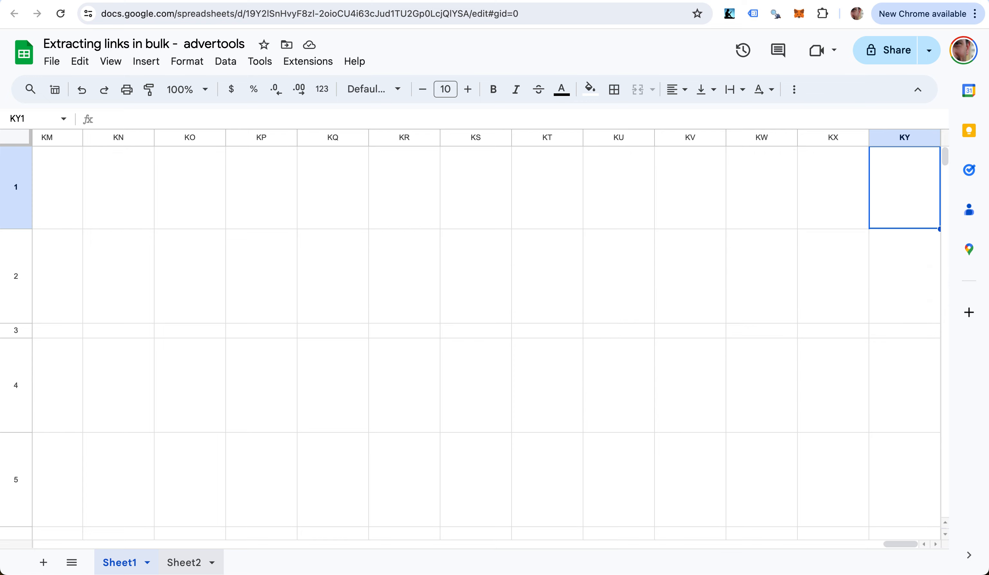
Step: Return to the first columns and inspect cell B3 beside the sesame-candy URL
key(Left)
key(super+Left)
key(super+Left)
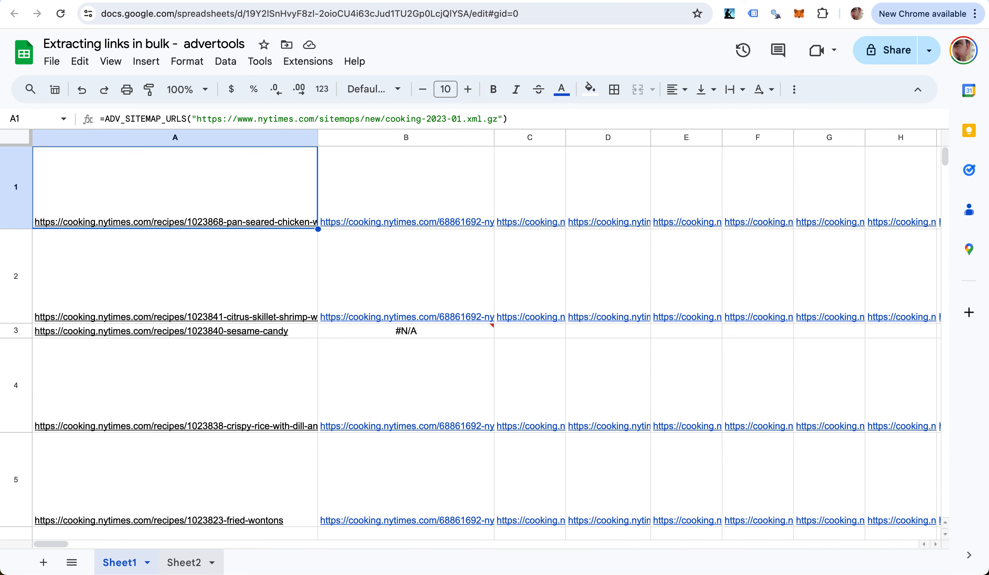
key(Down)
key(Down)
key(Right)
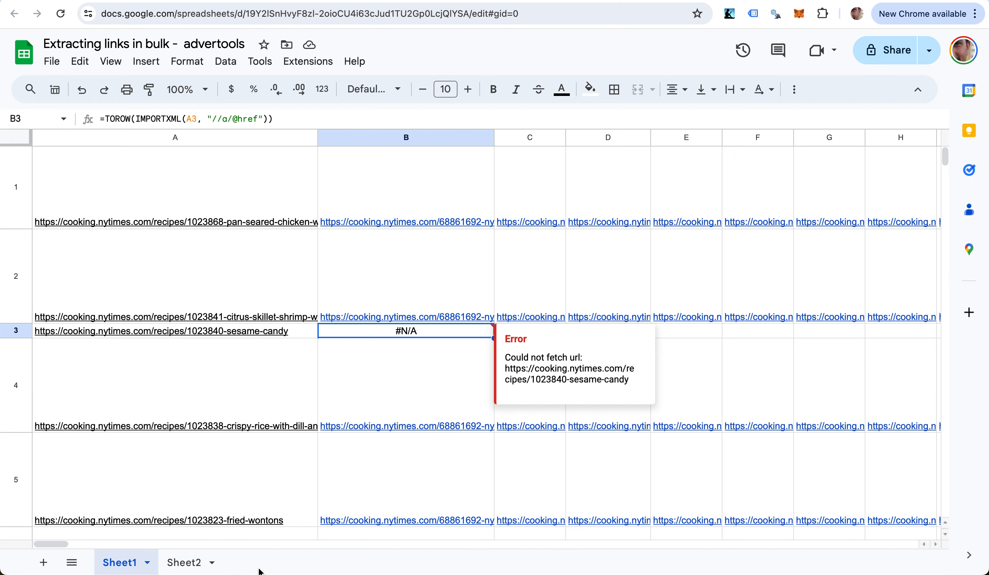
Step: Check the formulas to the end of column B and the links at the far end of the first rows
key(Down)
key(super+Down)
key(super+Down)
key(super+Up)
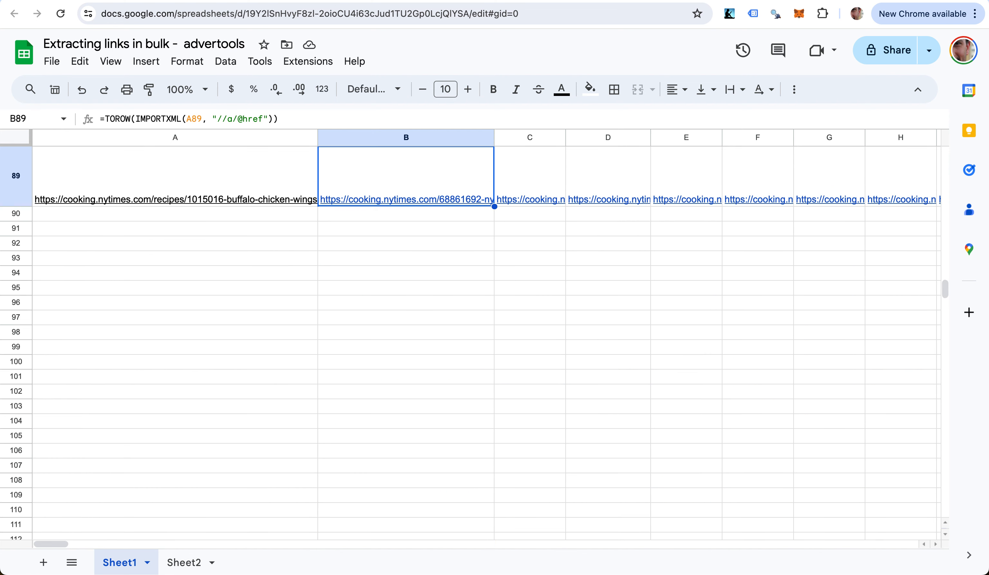
key(super+Up)
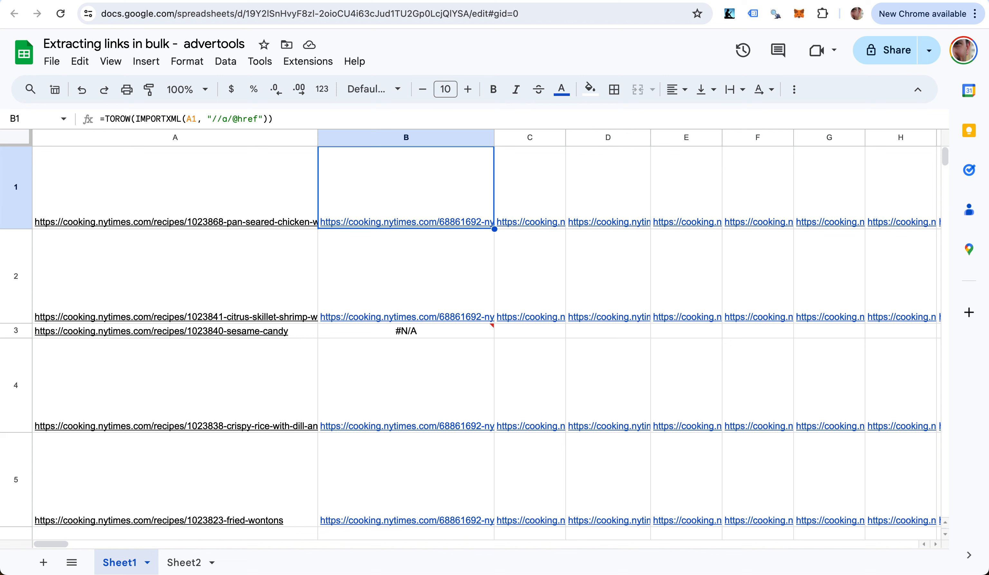
key(Left)
key(super+Right)
key(Down)
key(Down)
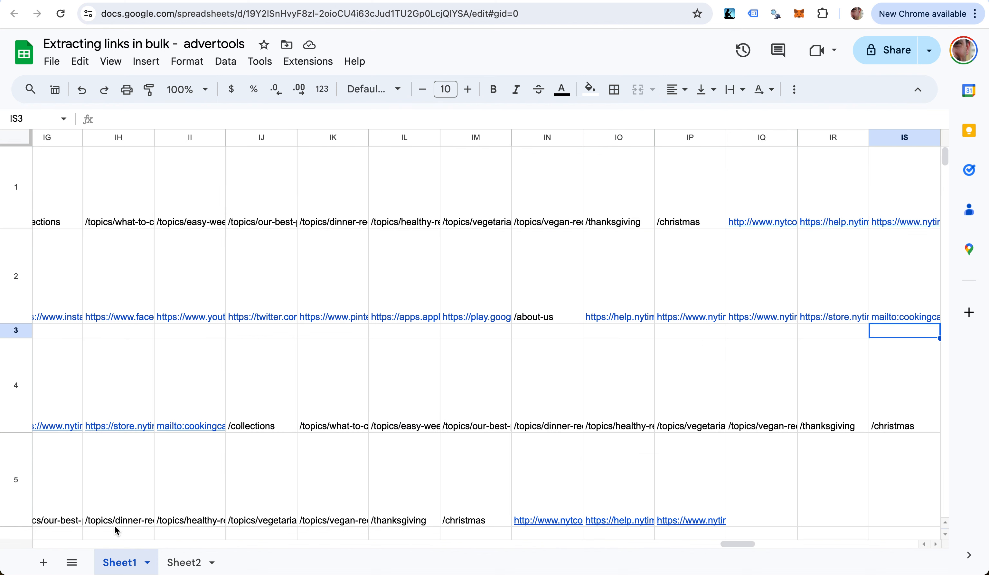
Step: Enter =ADV_EXPLODE(Sheet1!A1:KY89) in cell A1 of Sheet2 to pair each recipe URL with its links
click(189, 565)
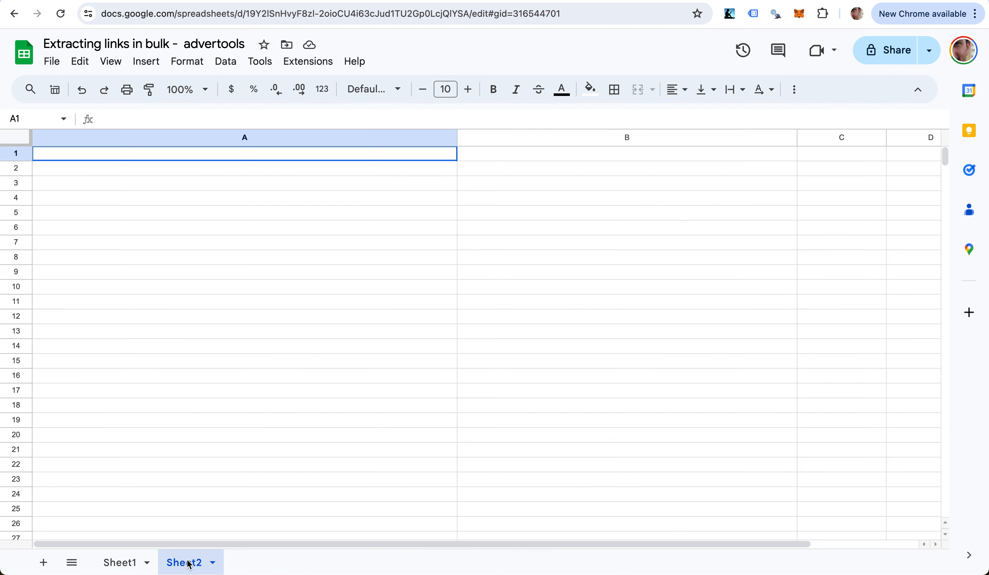
text(=)
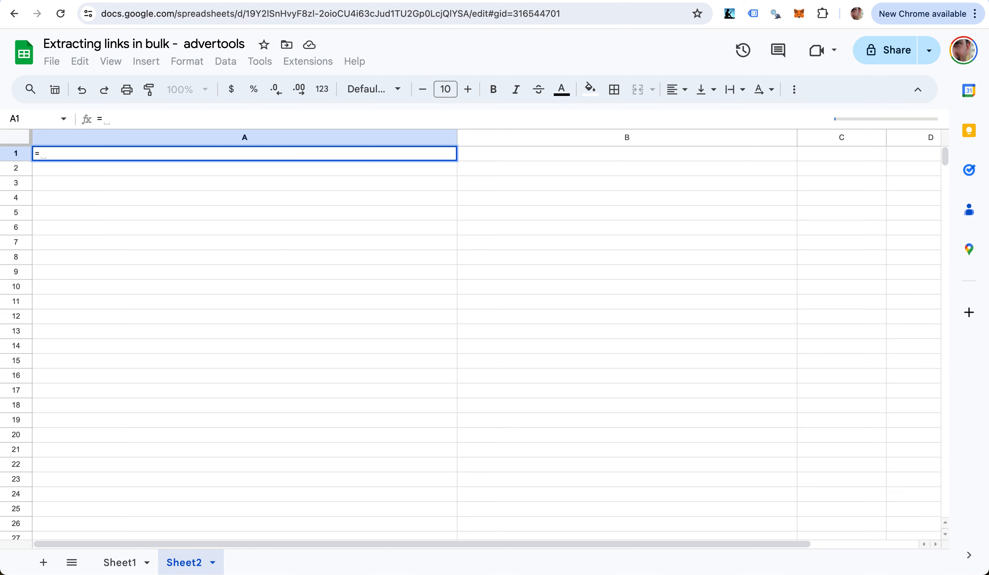
text(adv)
key(Tab)
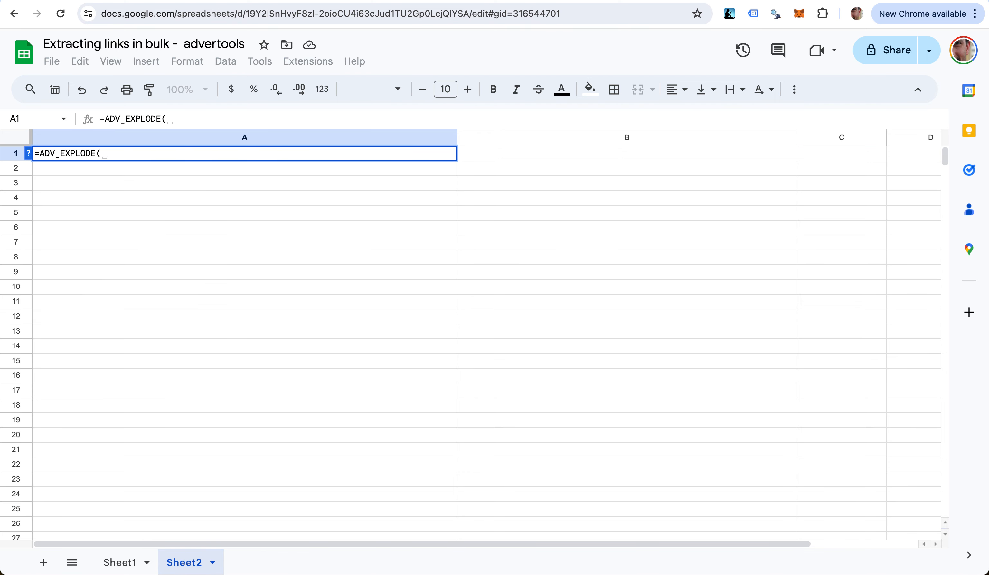
text(Sheet1)
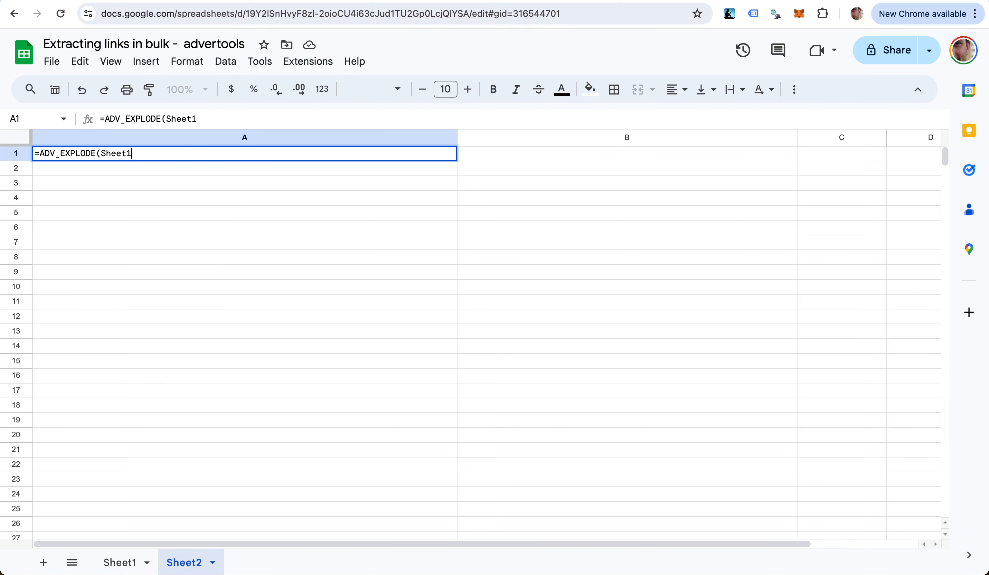
text(!A1:KY89))
key(Return)
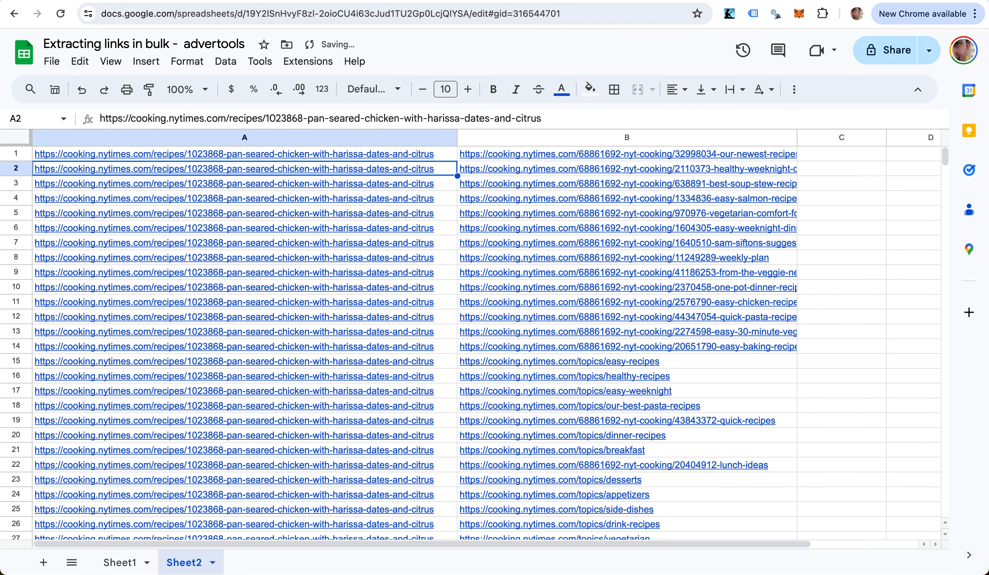
Step: Examine the recipe URLs and their paired links in columns A and B of Sheet2 across the first few recipes
key(Right)
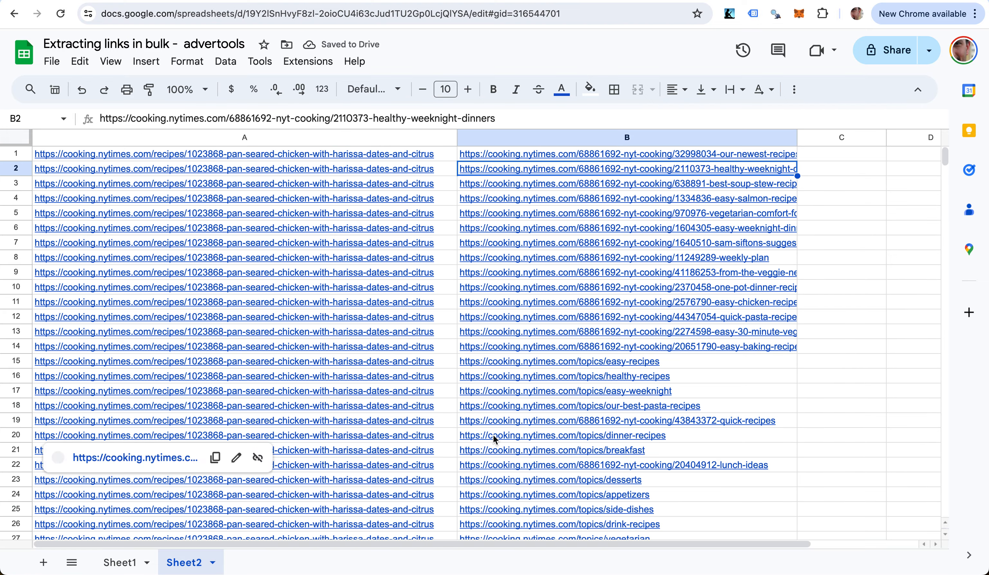
mouse_move(327, 162)
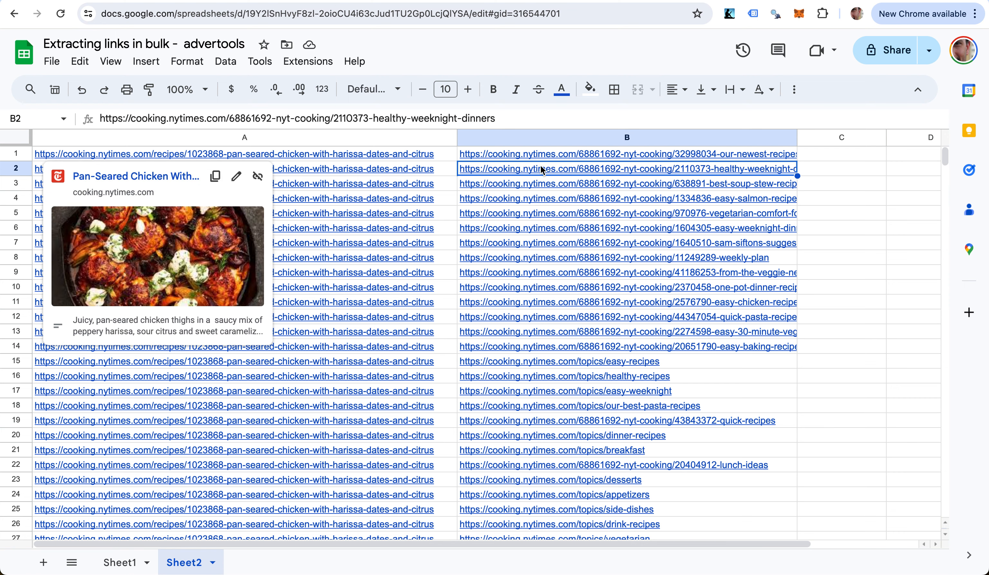
mouse_move(550, 421)
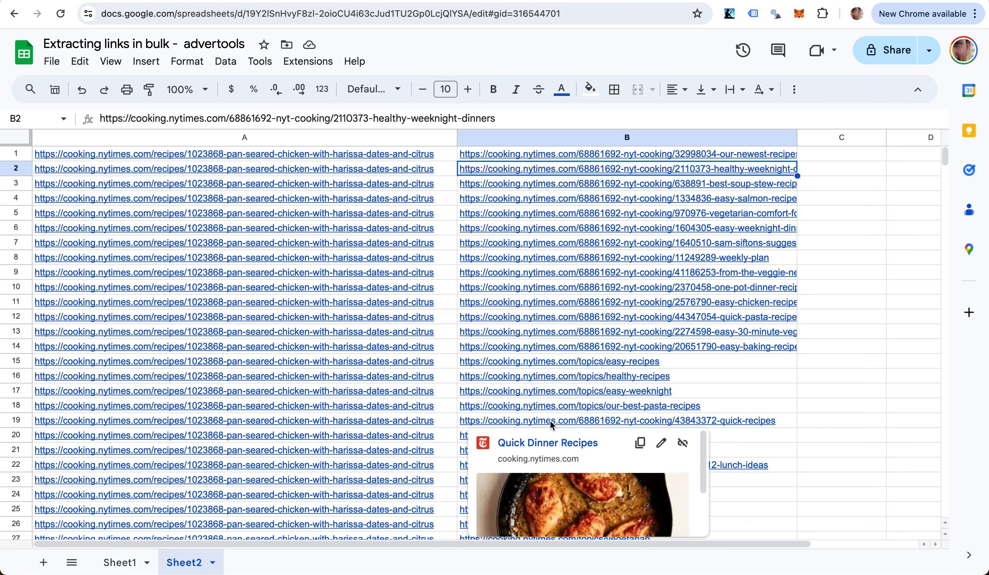
scroll(458, 321, down, 20)
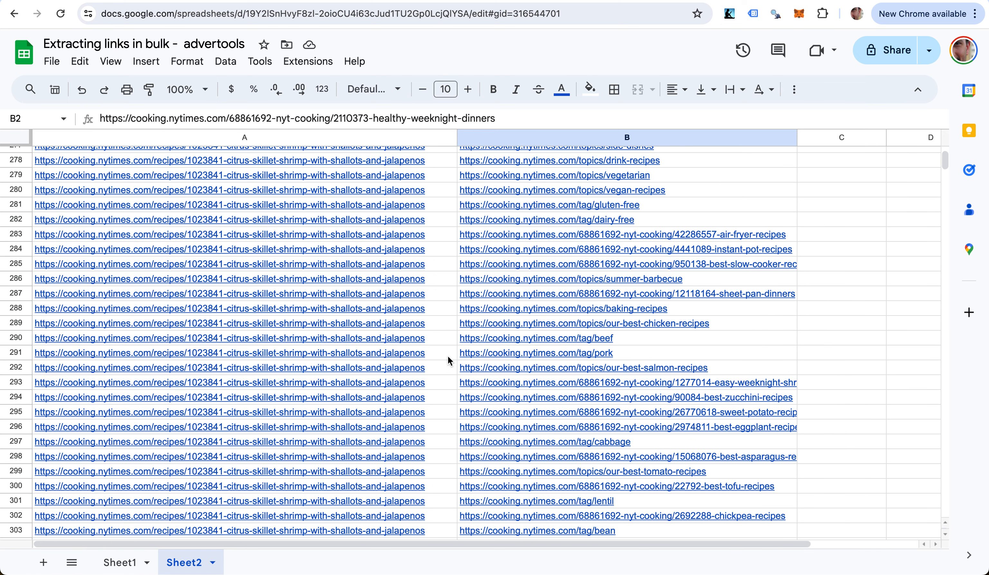
scroll(448, 357, down, 20)
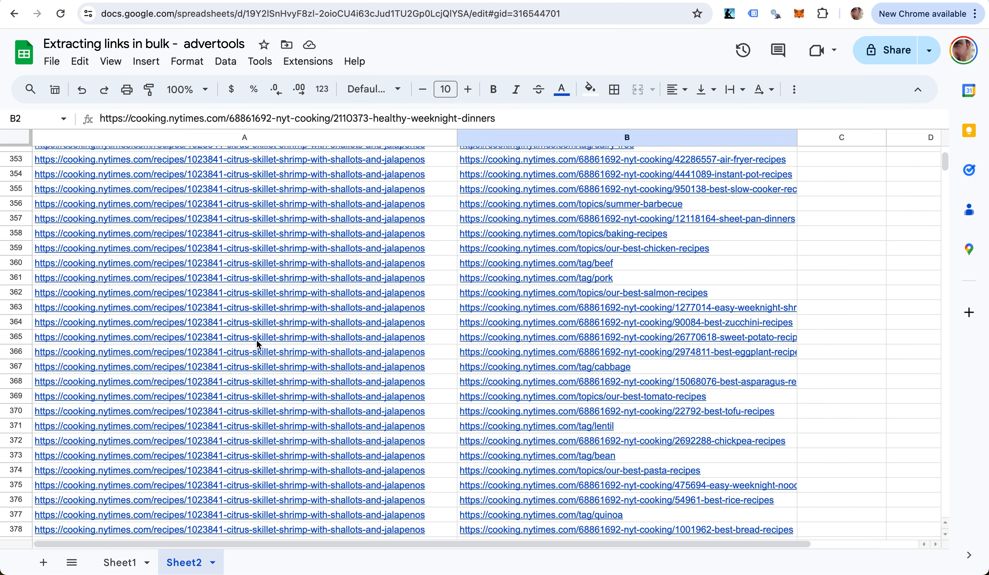
mouse_move(241, 338)
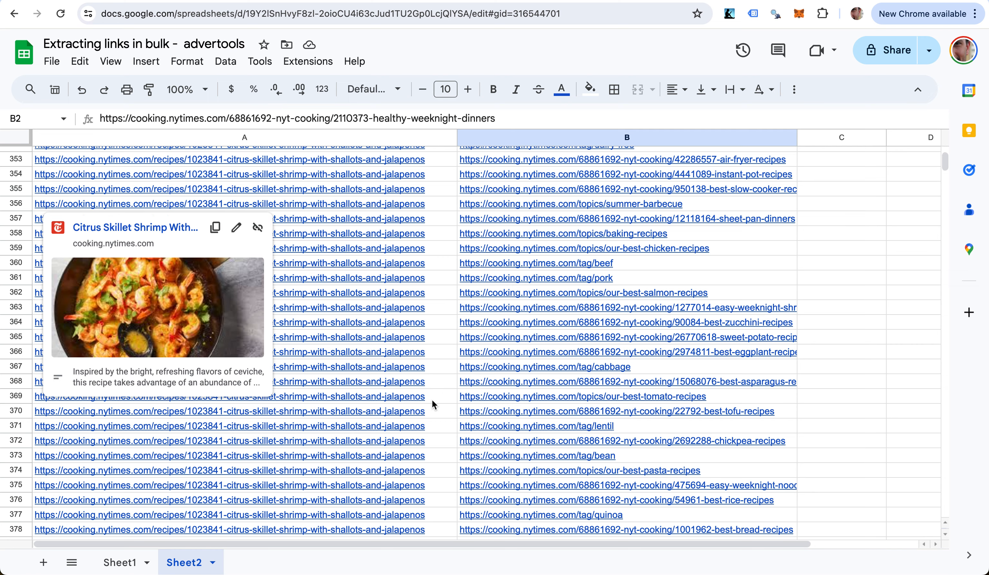
scroll(819, 385, down, 20)
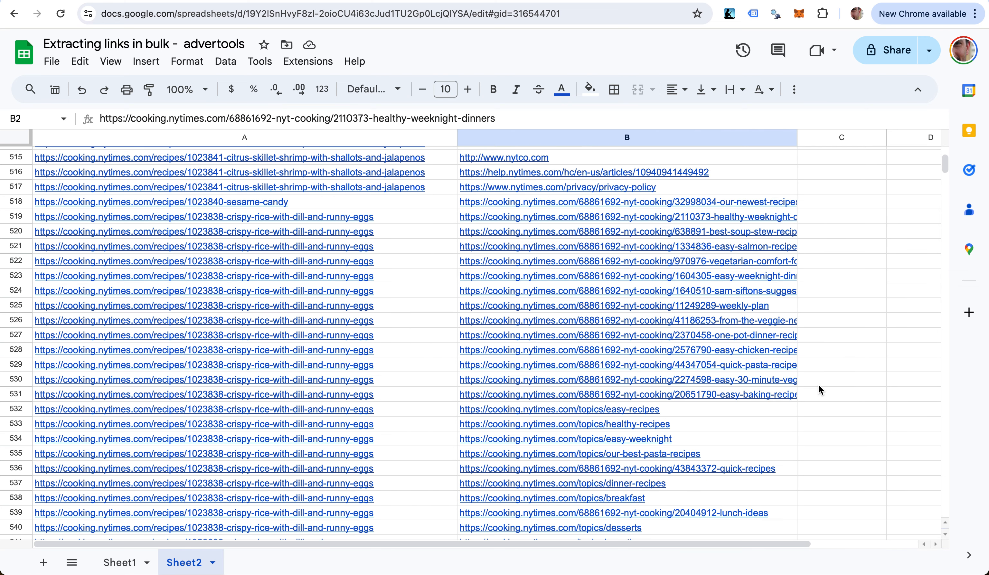
Step: Go to the end of the exploded list in Sheet2 and inspect the last links paired with the buffalo-chicken-wings URL
click(819, 385)
key(Left)
key(Left)
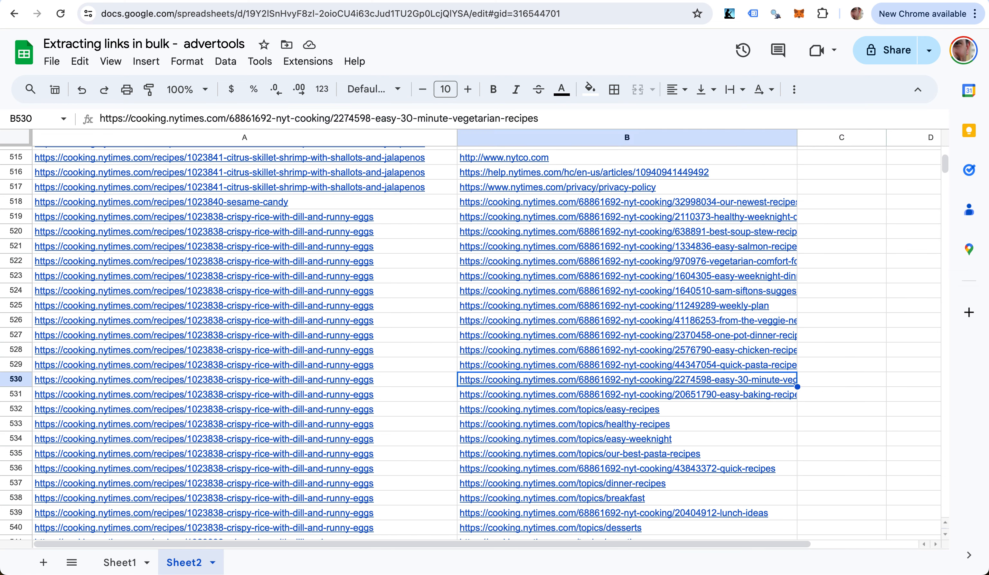
key(ctrl+Down)
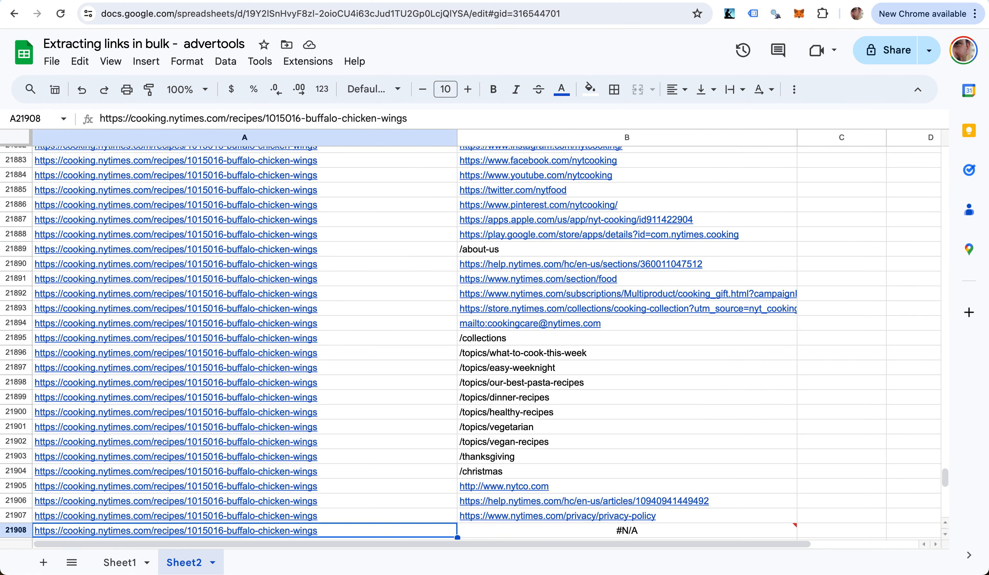
key(Right)
key(Up)
key(Up)
key(Up)
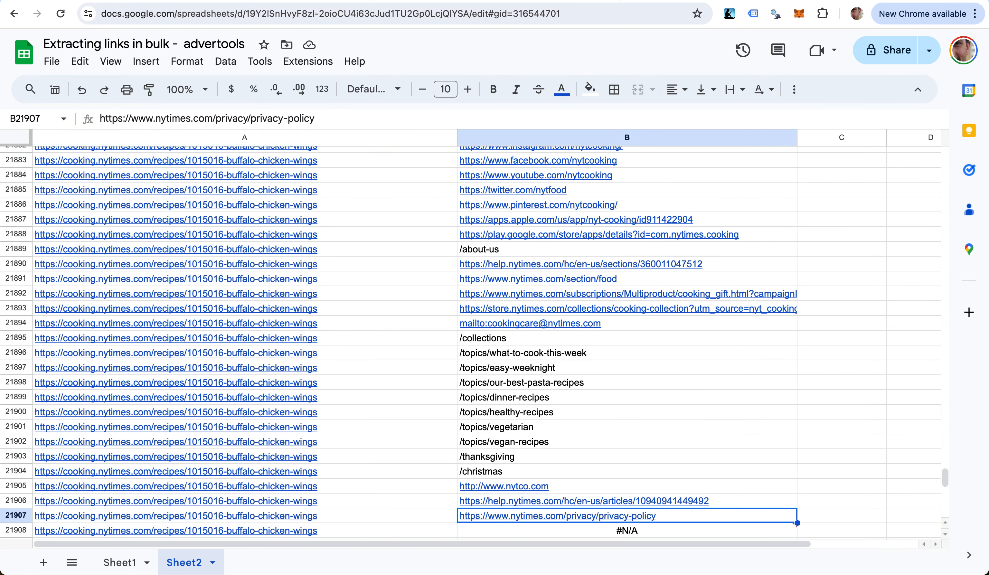
key(Left)
key(Up)
key(Right)
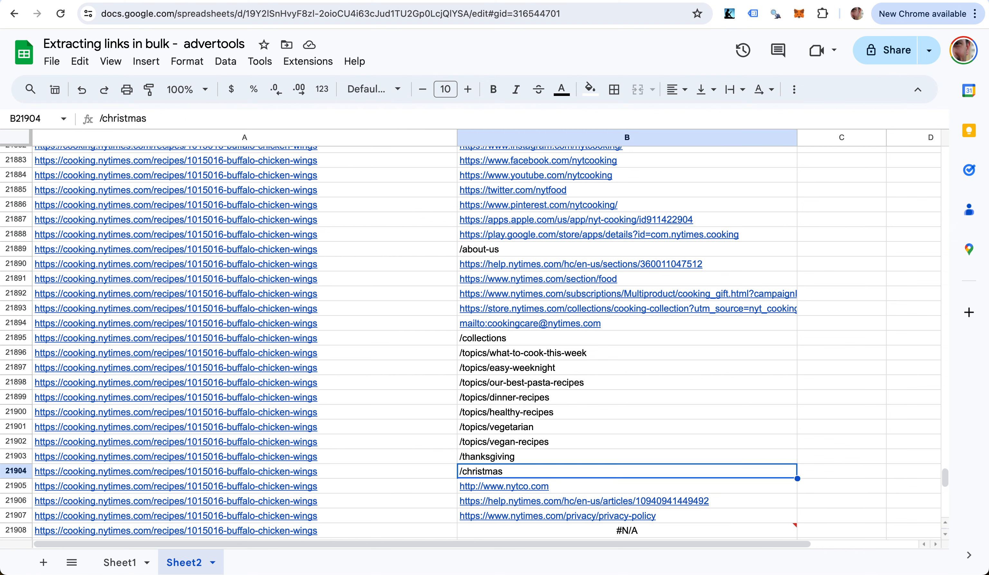
Step: Return to the start of the Sheet2 list and check the ADV_EXPLODE formula in cell A1
key(ctrl+Up)
key(Down)
key(Down)
key(Down)
key(ctrl+Up)
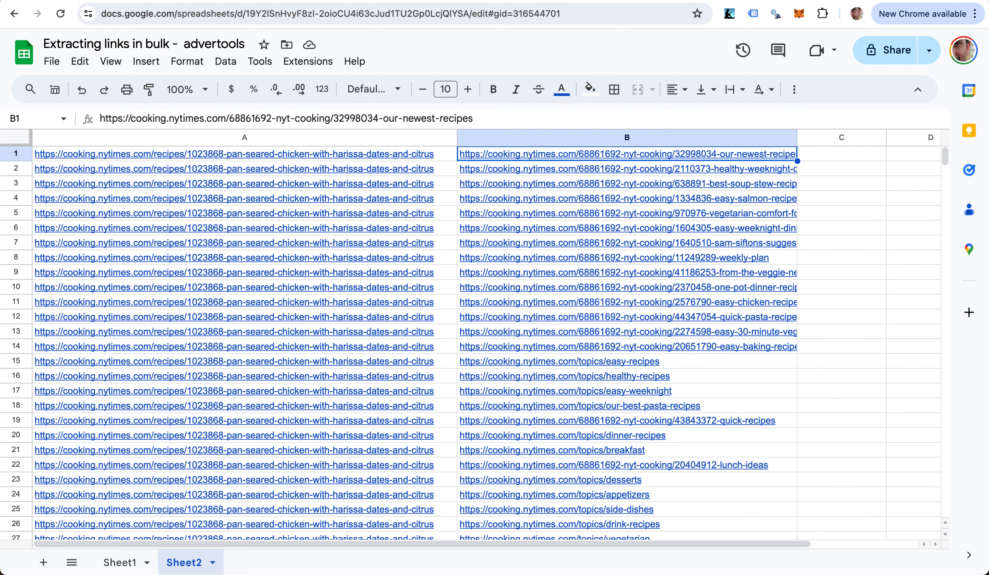
key(Left)
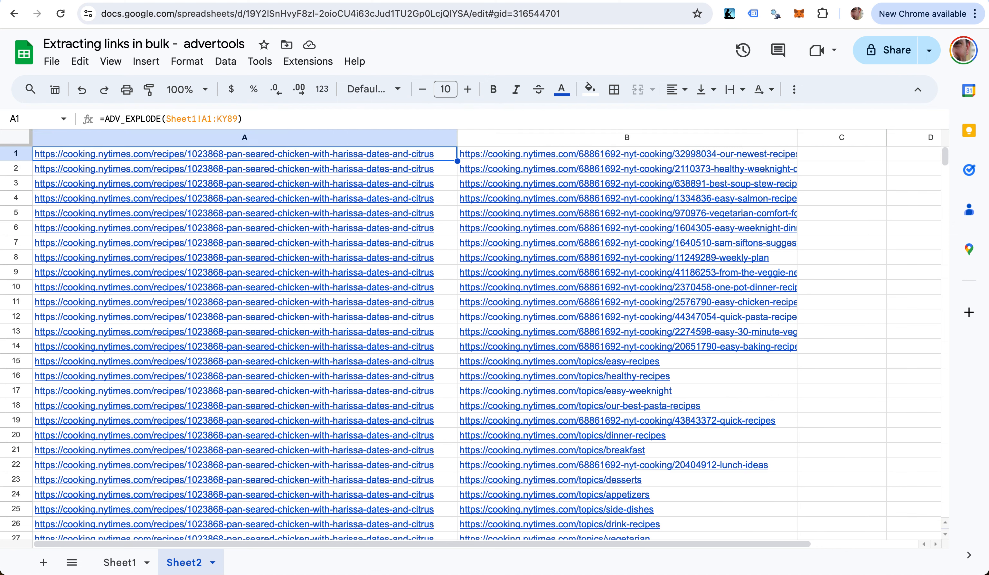